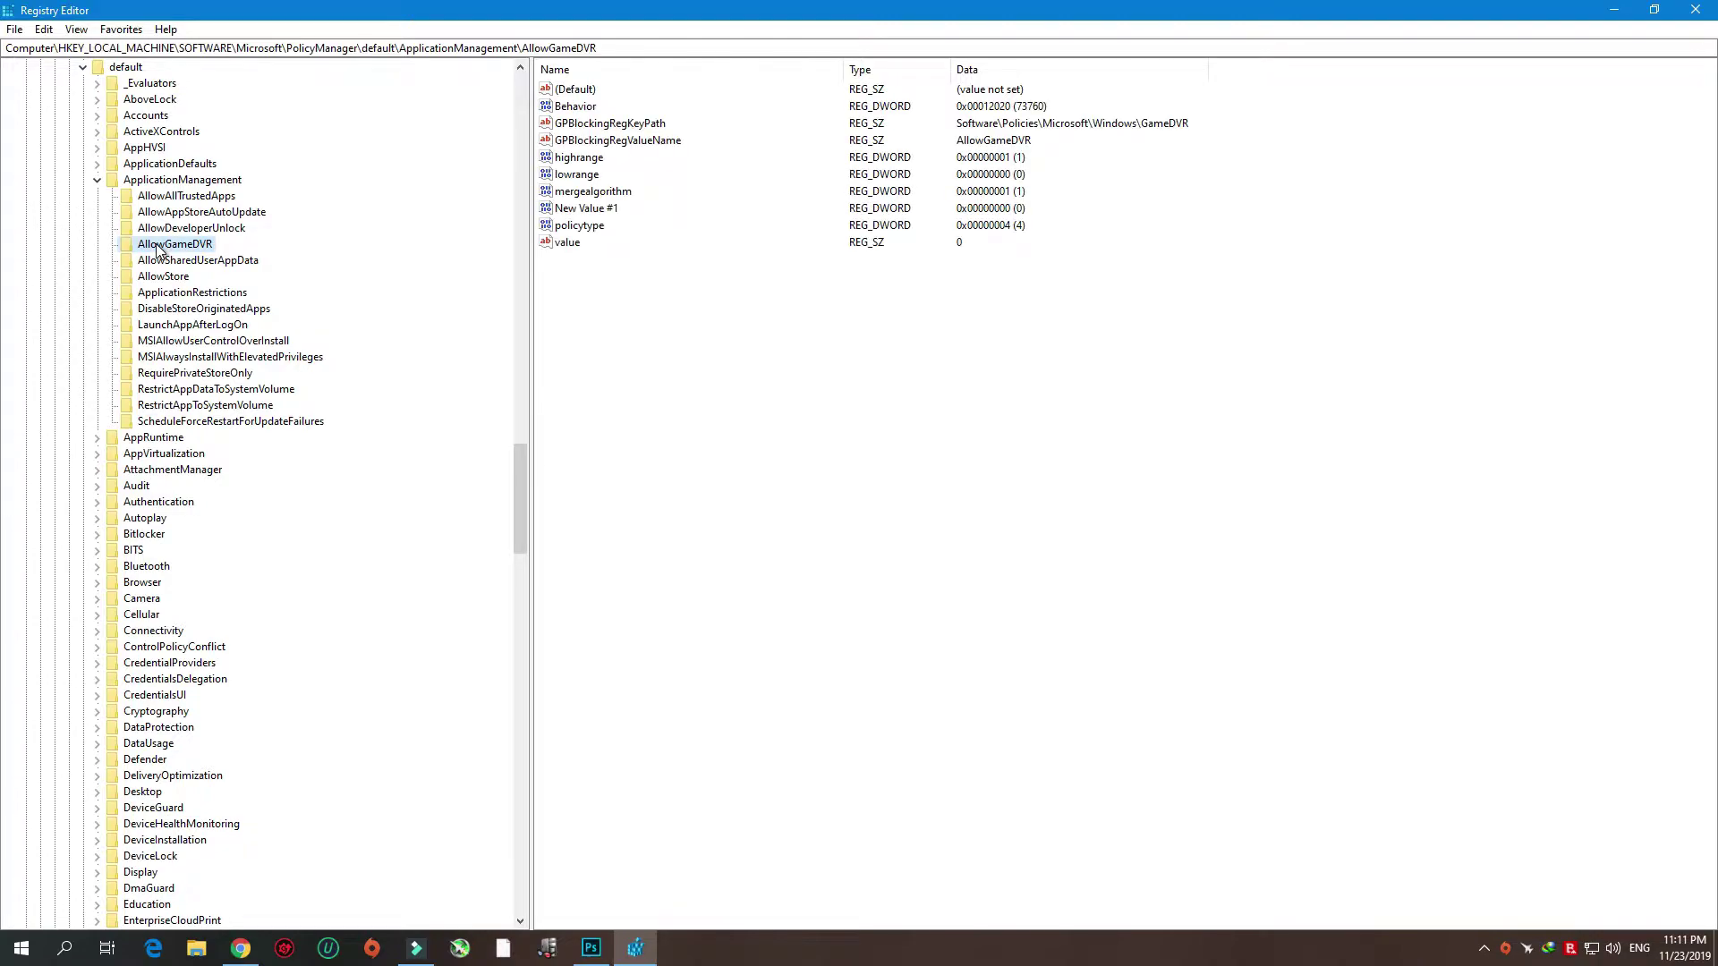
# Set the data of the string named value in the AllowGameDVR key to 0.
pyautogui.click(564, 244)
pyautogui.doubleClick(561, 246)
pyautogui.click(158, 184)
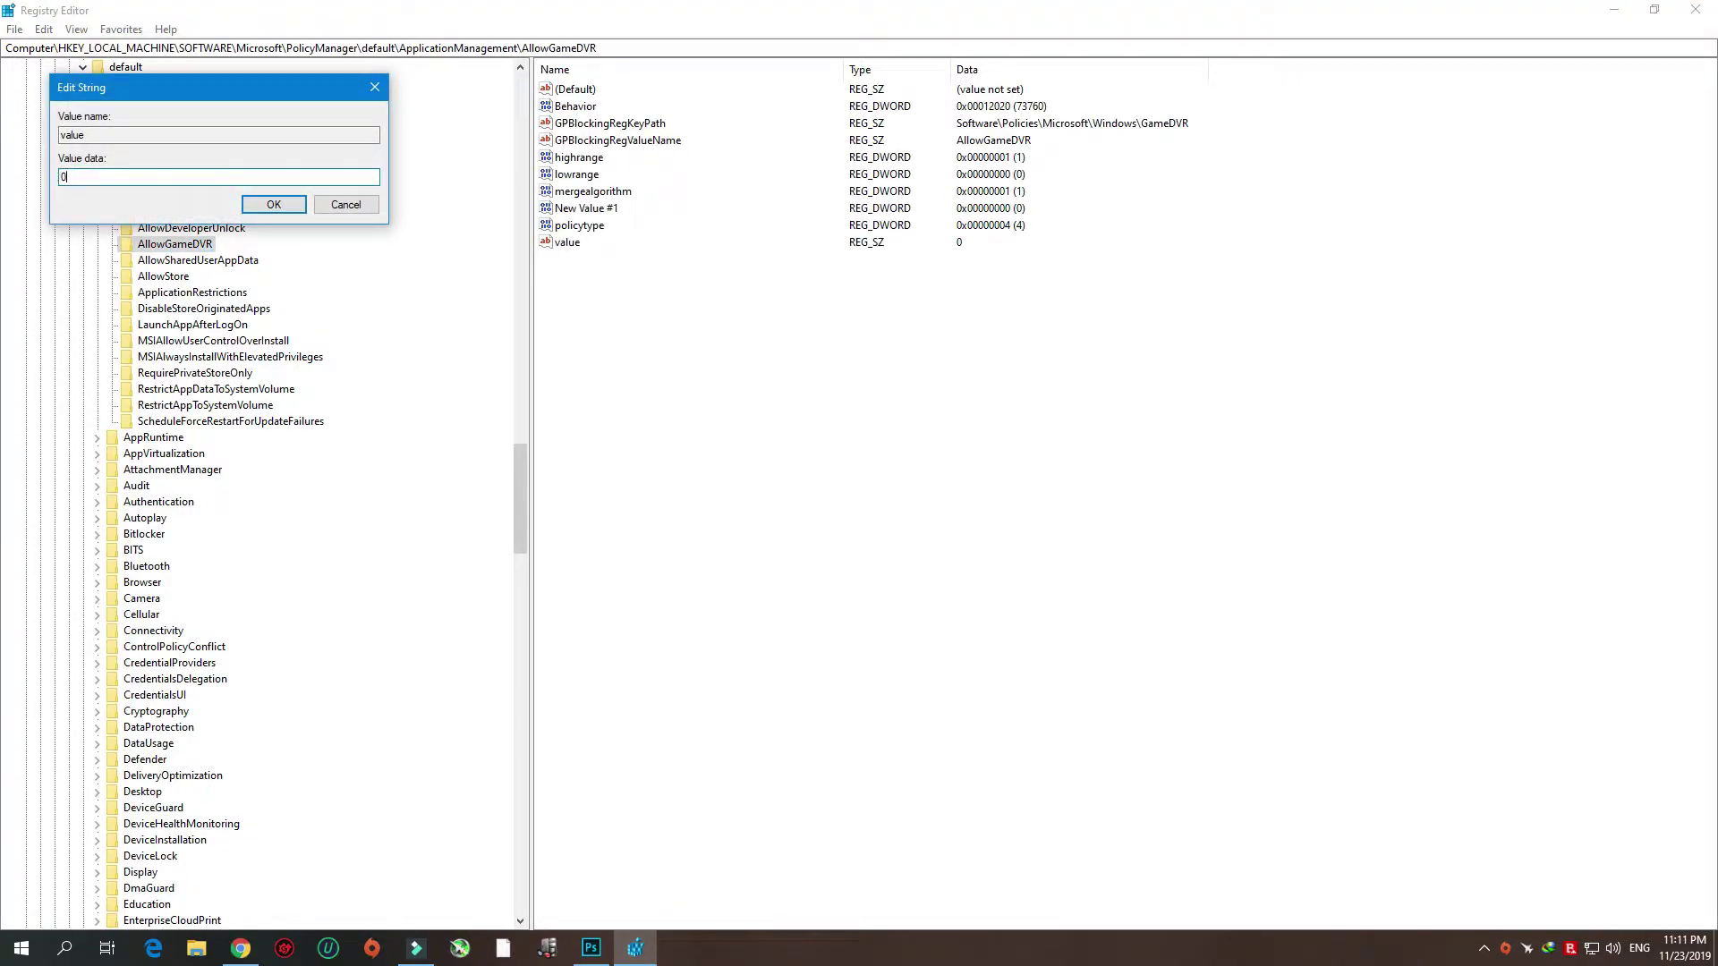
pyautogui.click(273, 204)
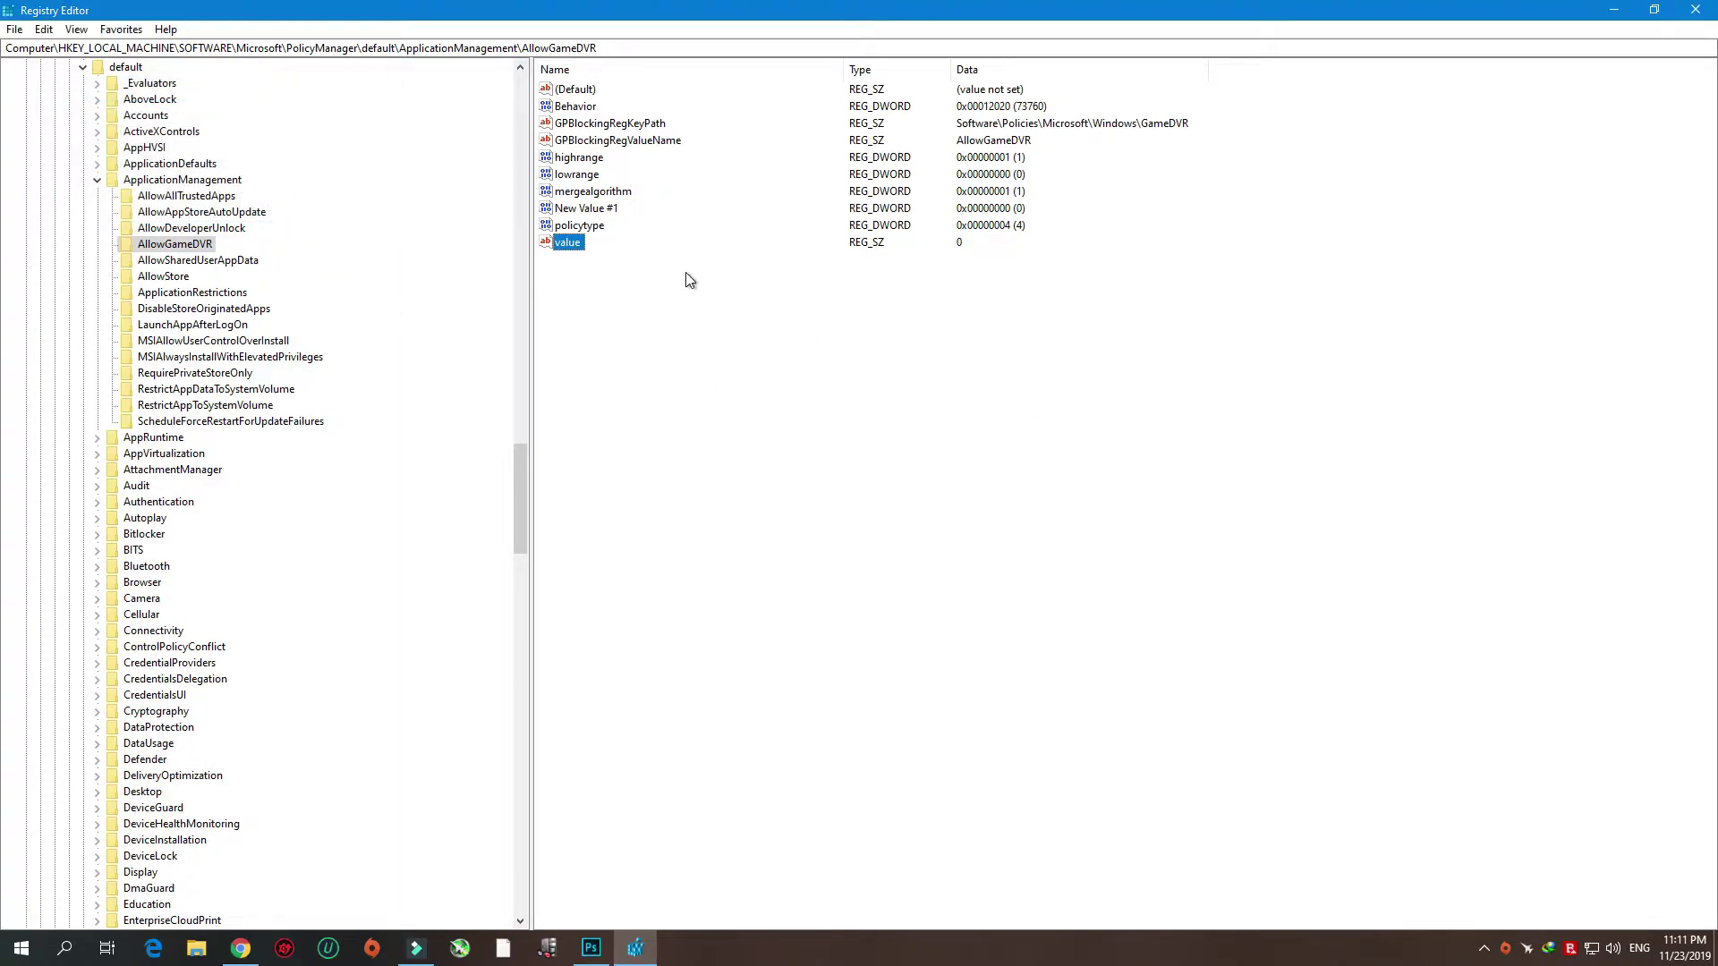
# Open the GameConfigStore key under HKEY_CURRENT_USER\System in the registry.
pyautogui.scroll(17, 242, 264)
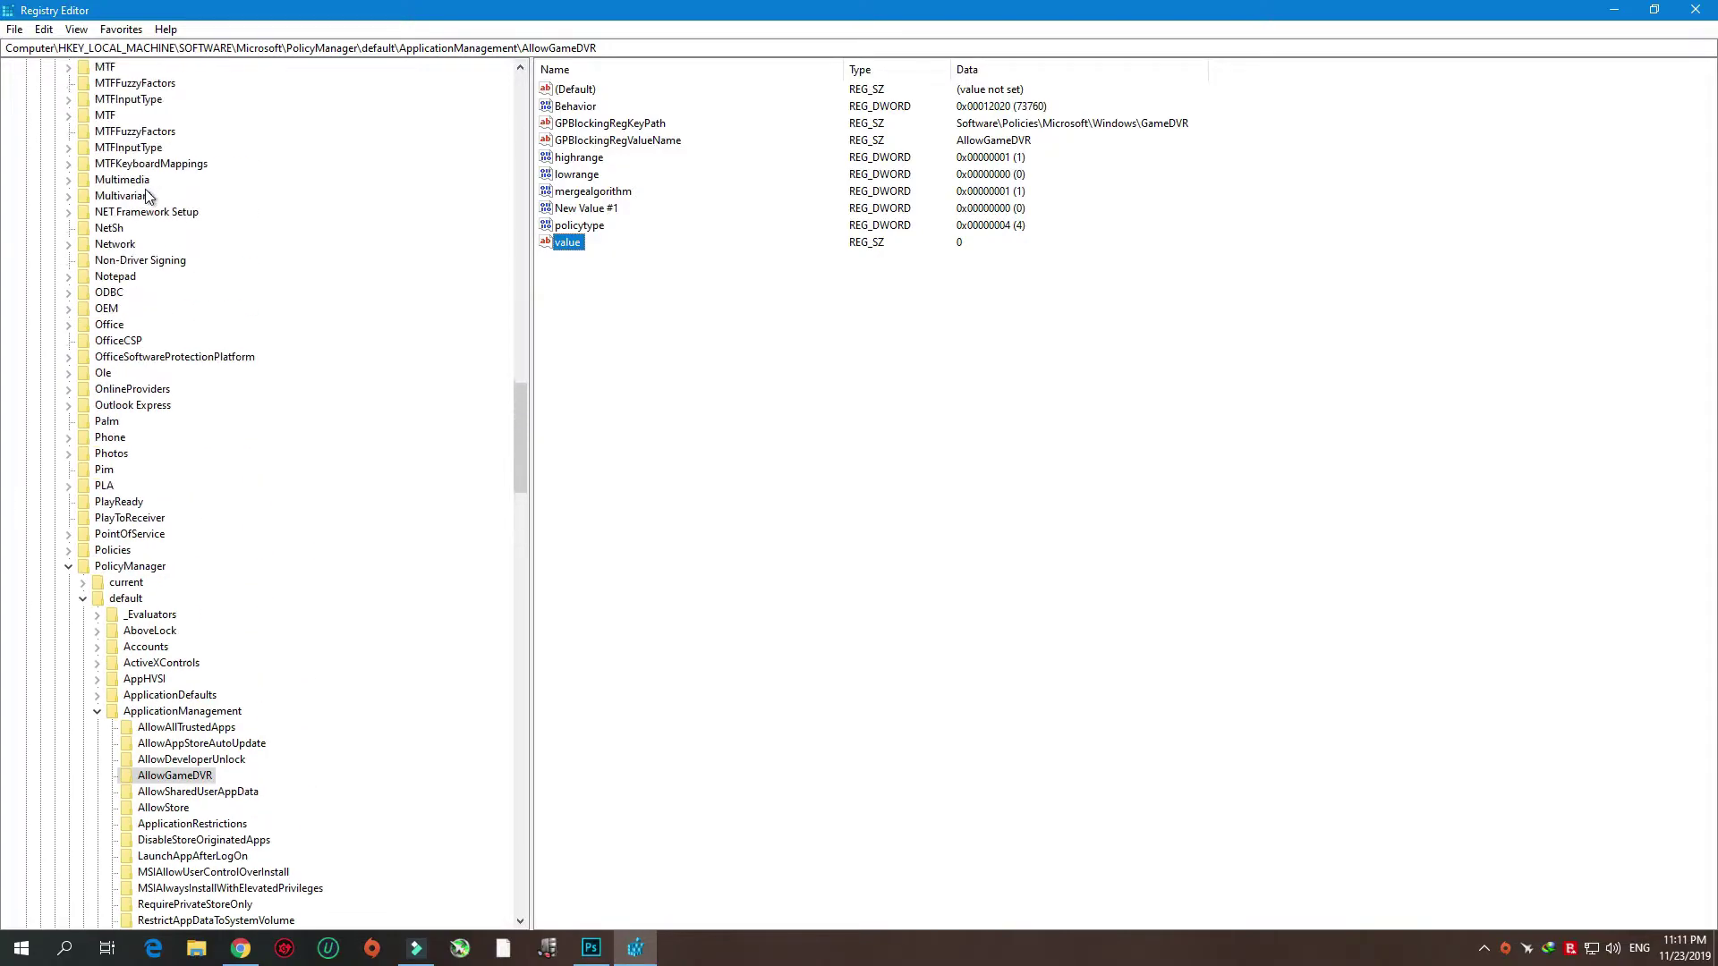
pyautogui.moveTo(523, 357); pyautogui.dragTo(517, 85)
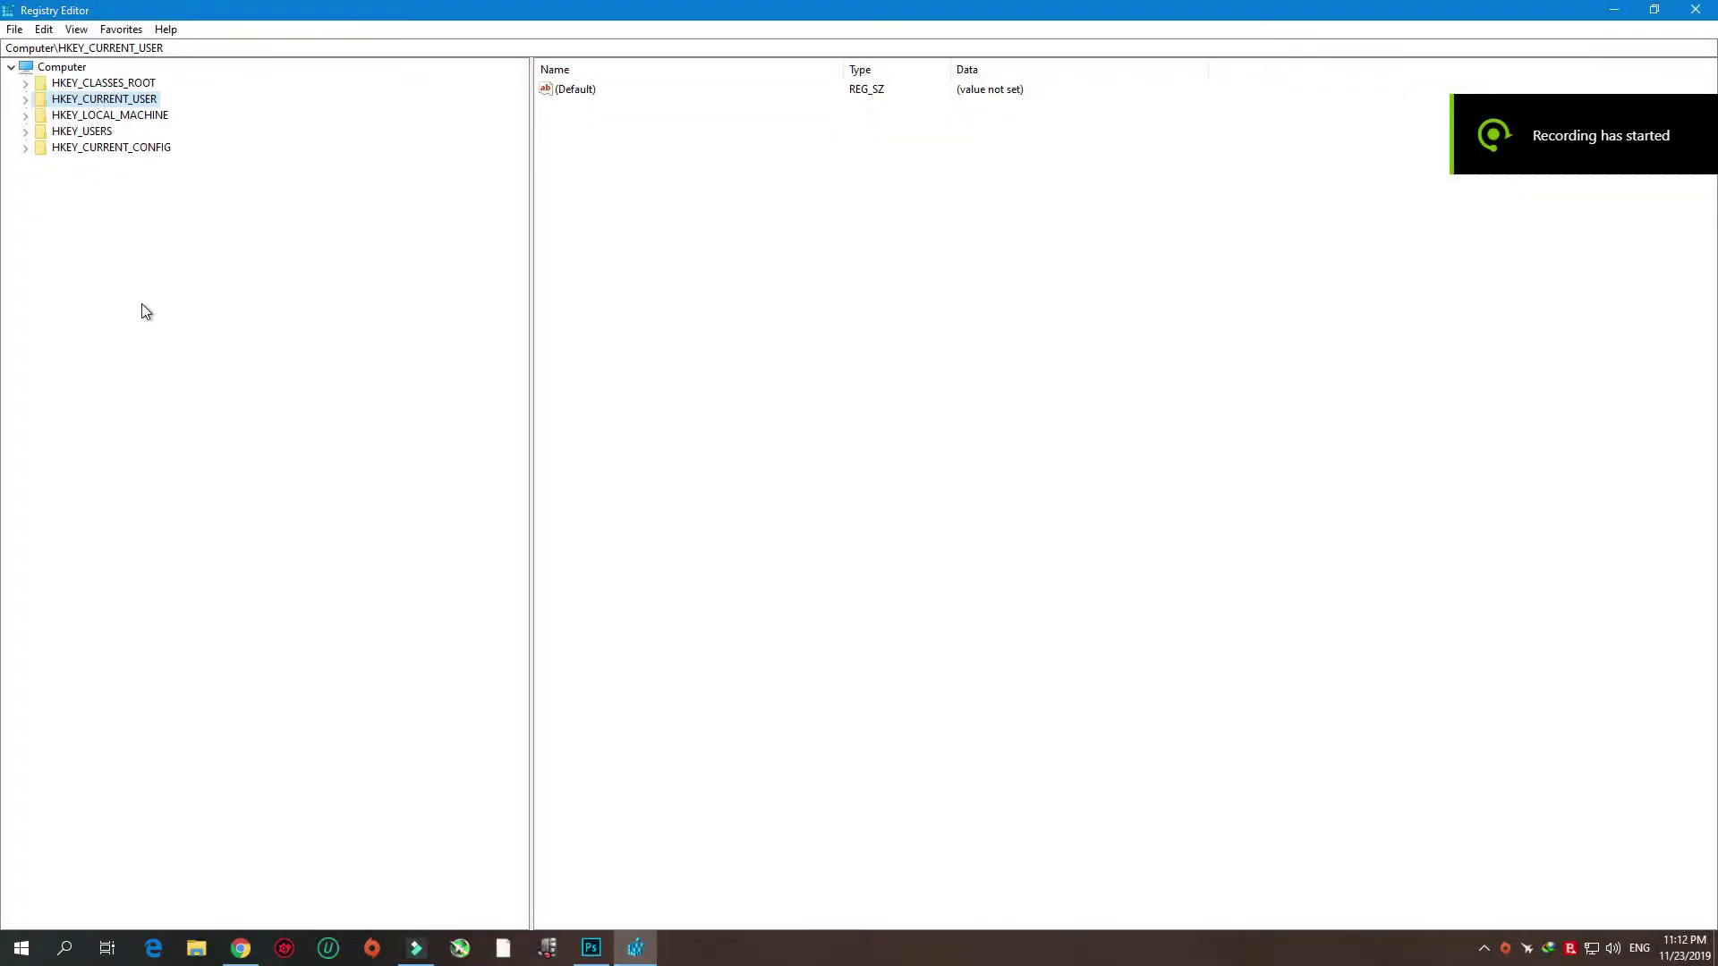
pyautogui.click(27, 100)
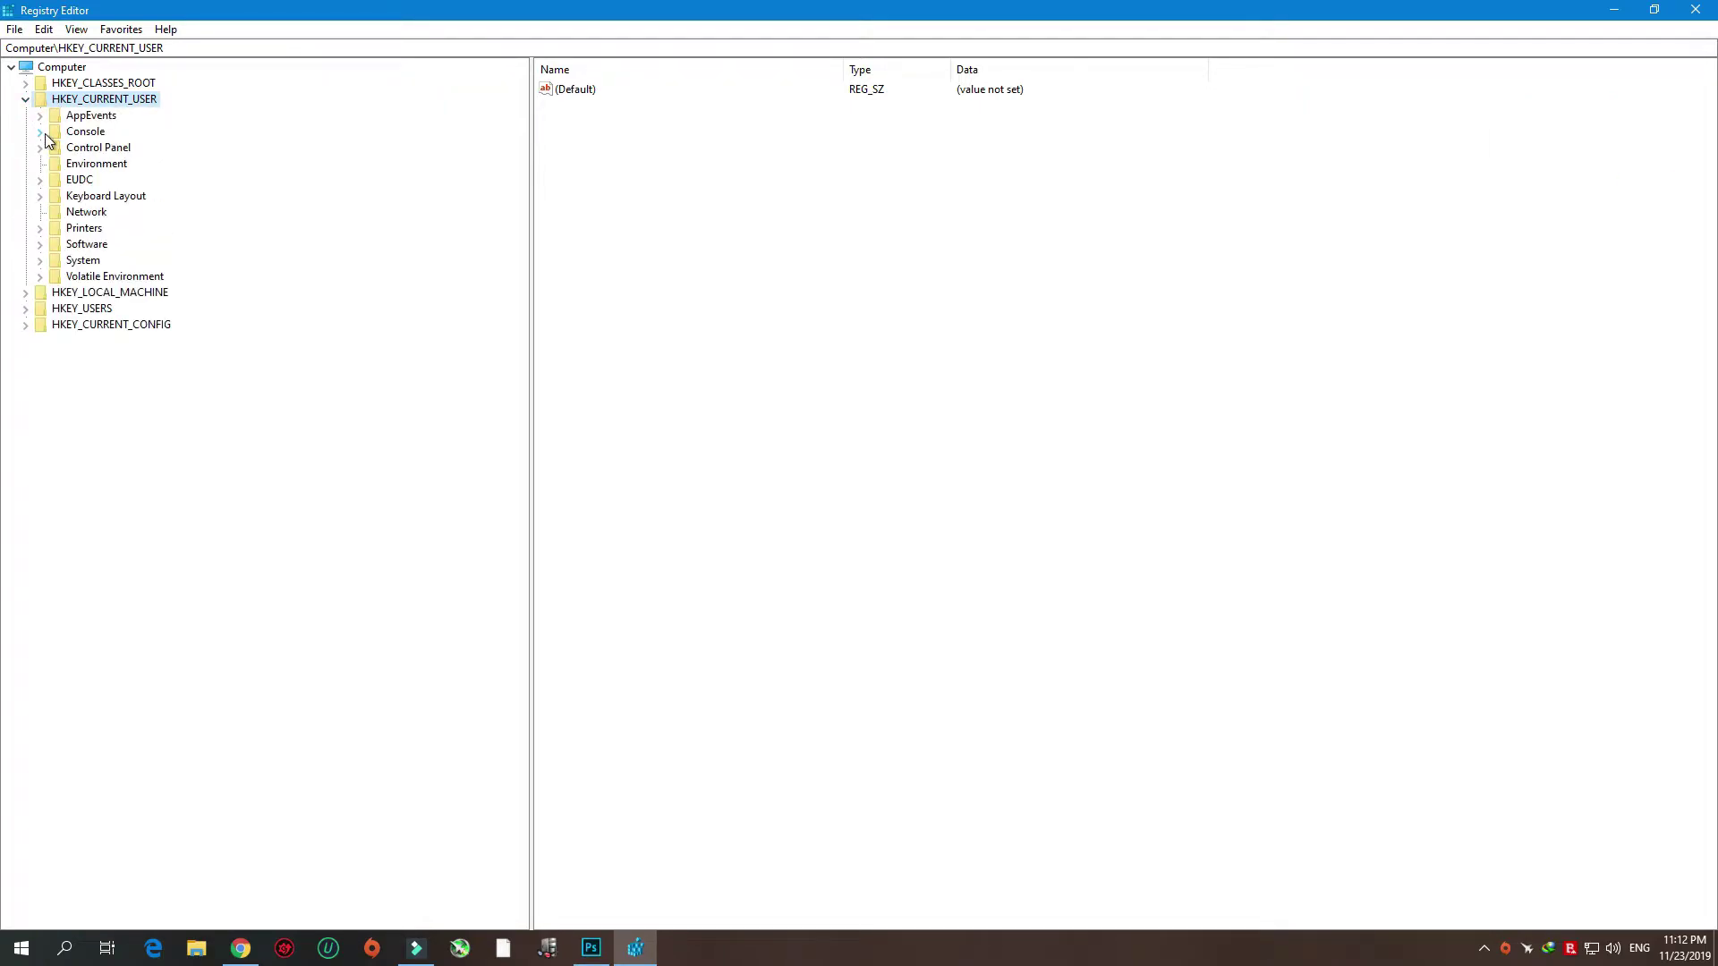
pyautogui.click(39, 263)
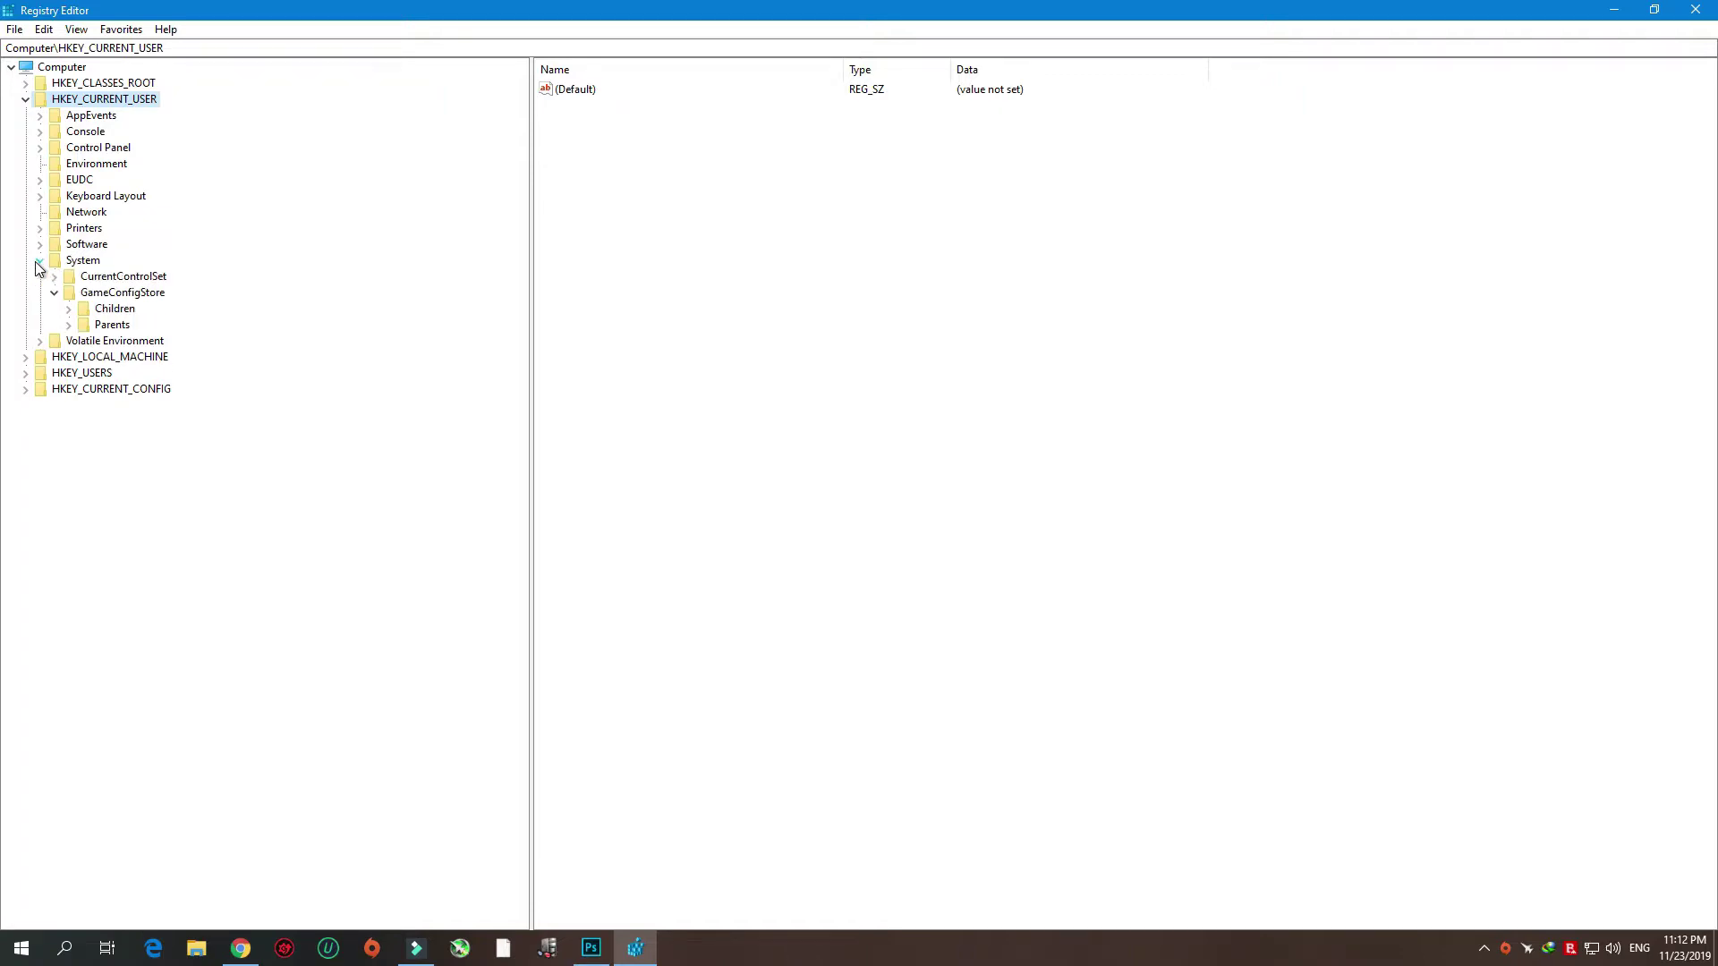
pyautogui.click(82, 295)
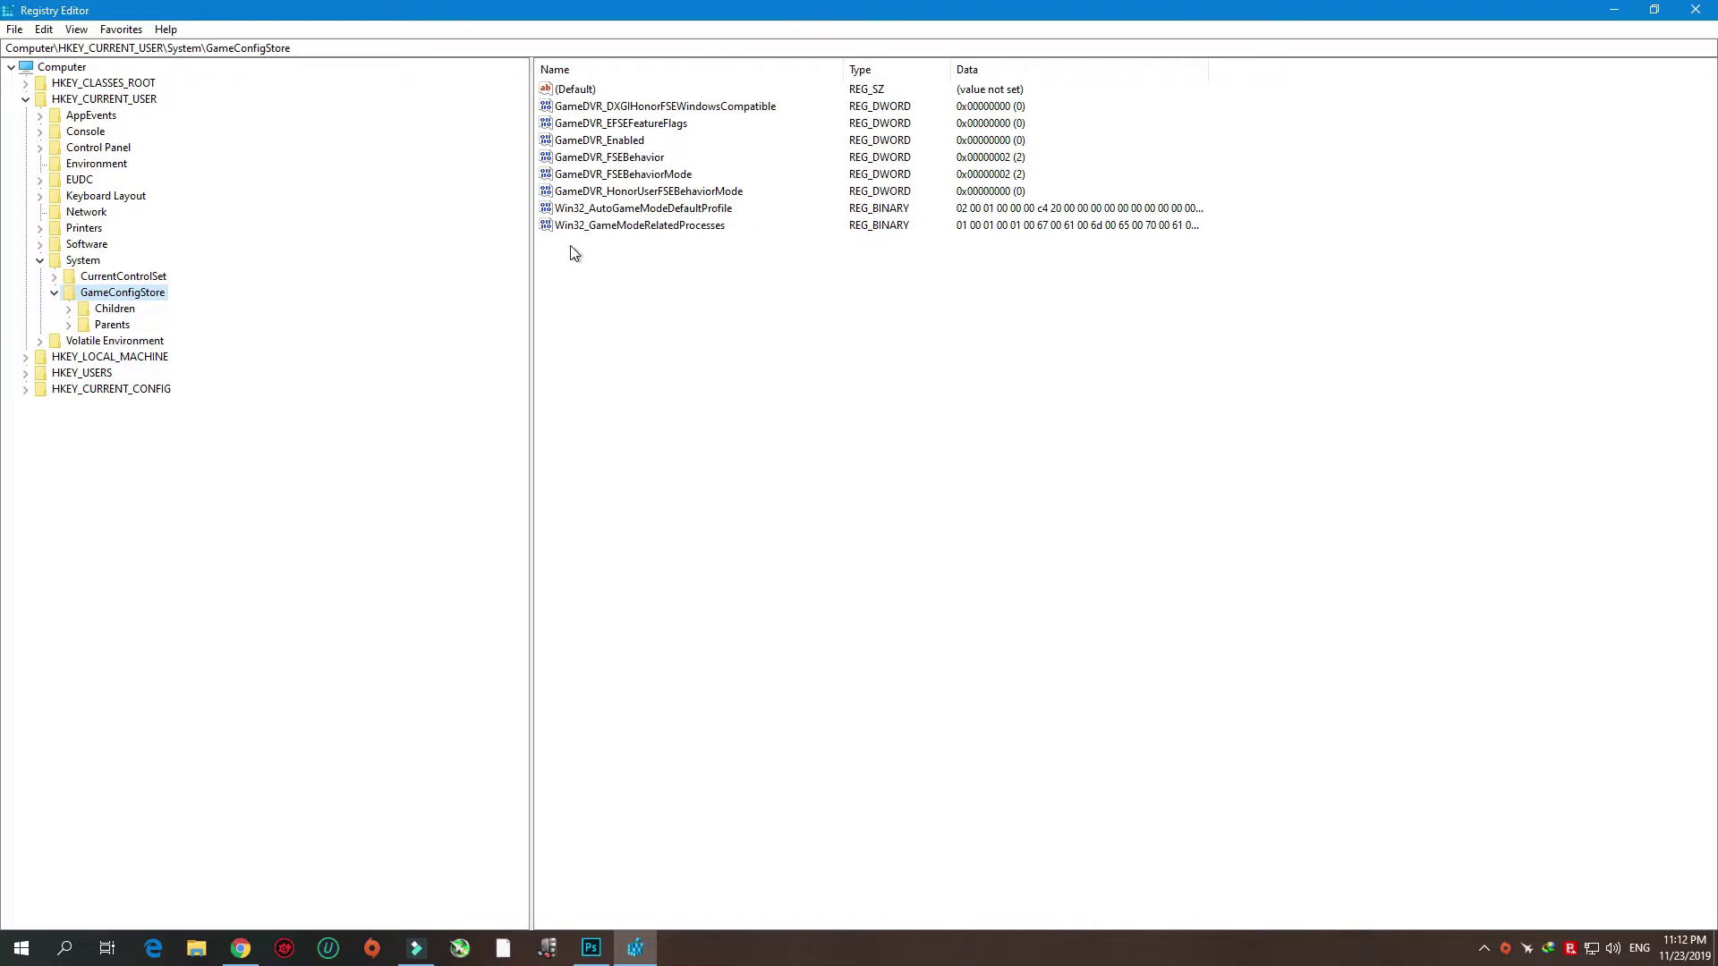
# Set the GameDVR_Enabled value to 0 and close the registry editor.
pyautogui.doubleClick(618, 144)
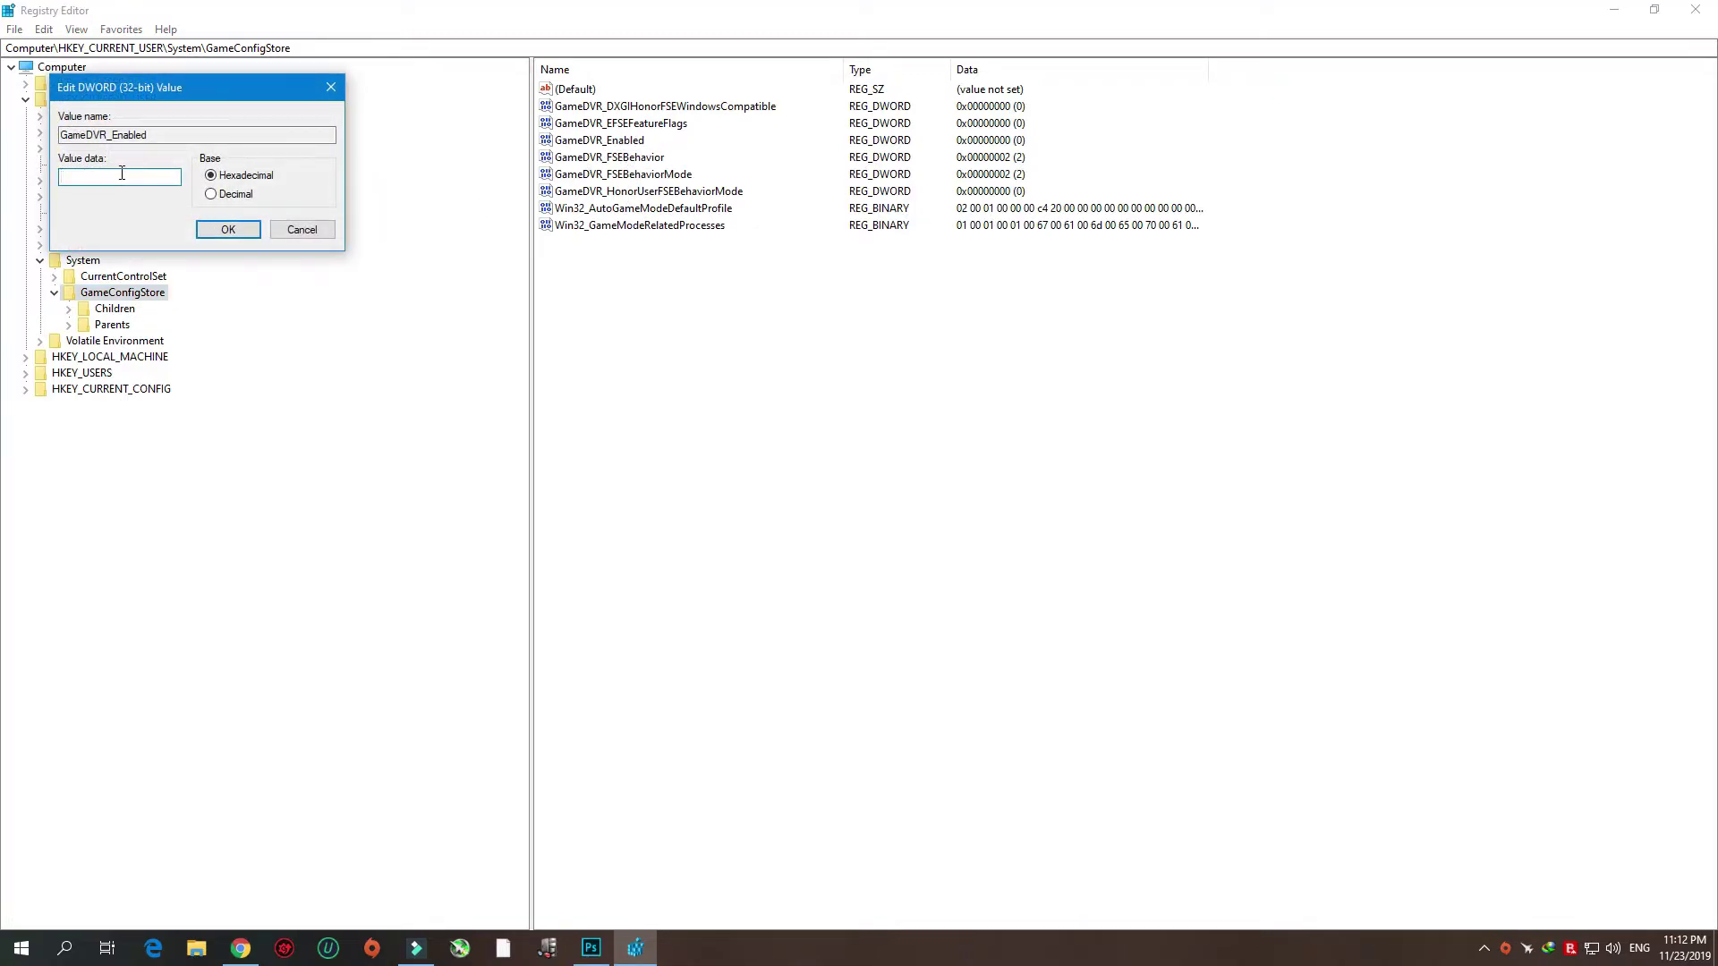
pyautogui.click(228, 230)
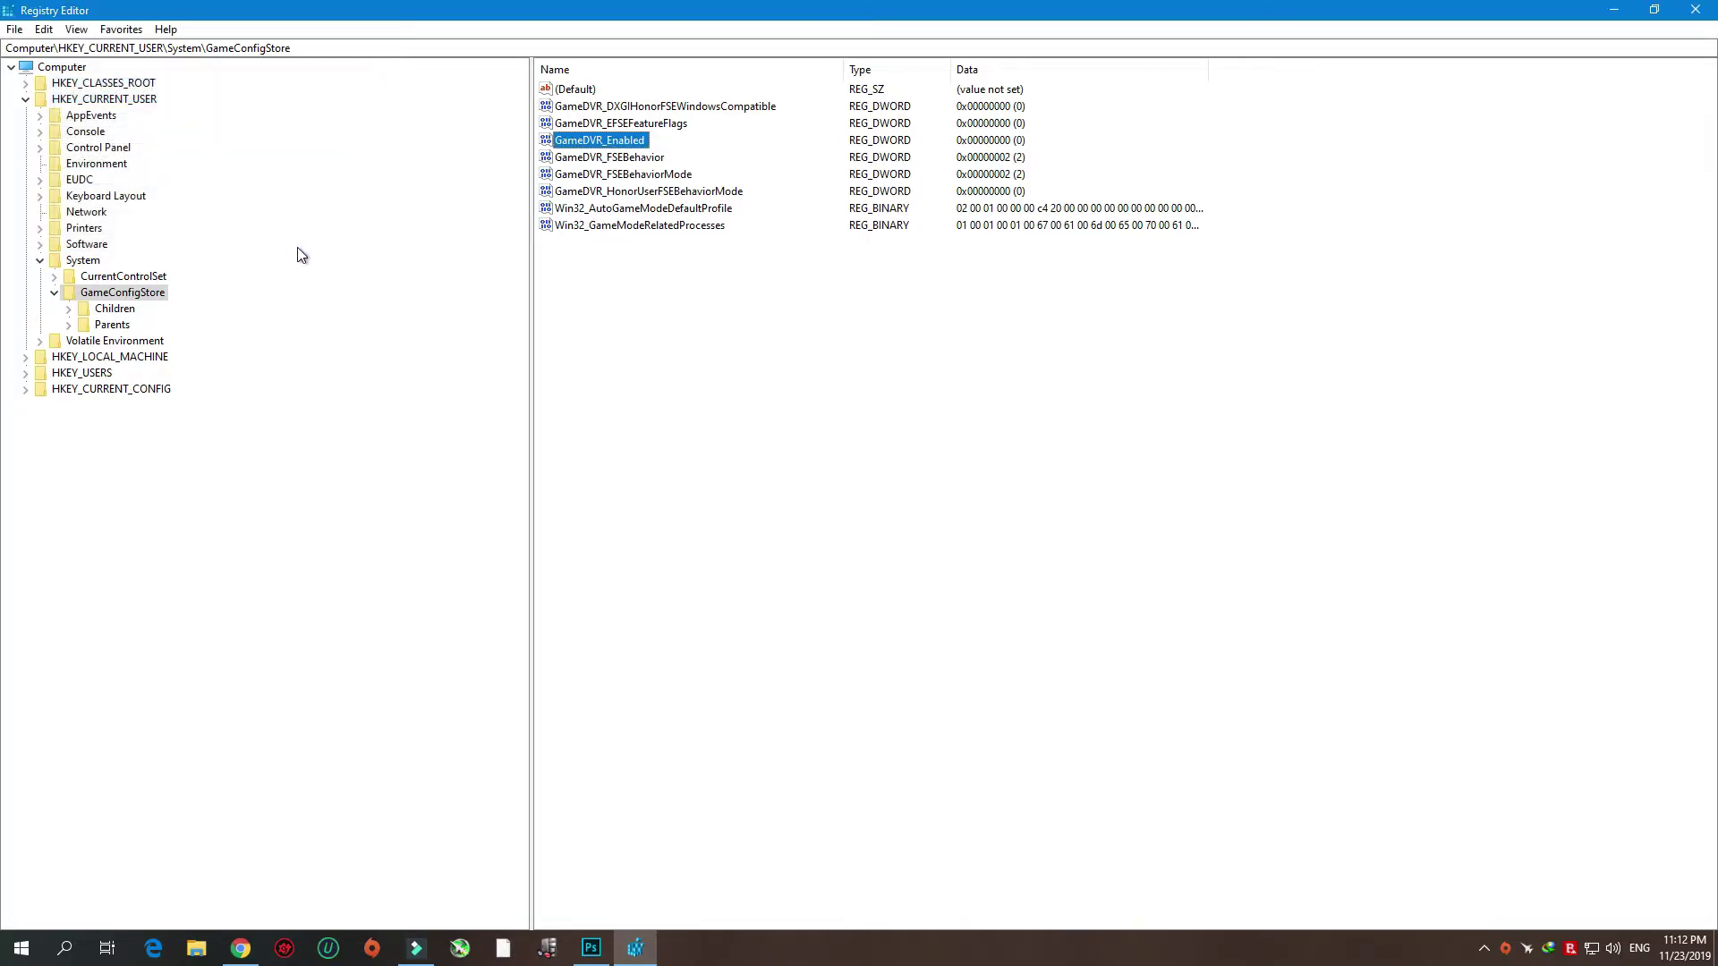
pyautogui.click(1696, 10)
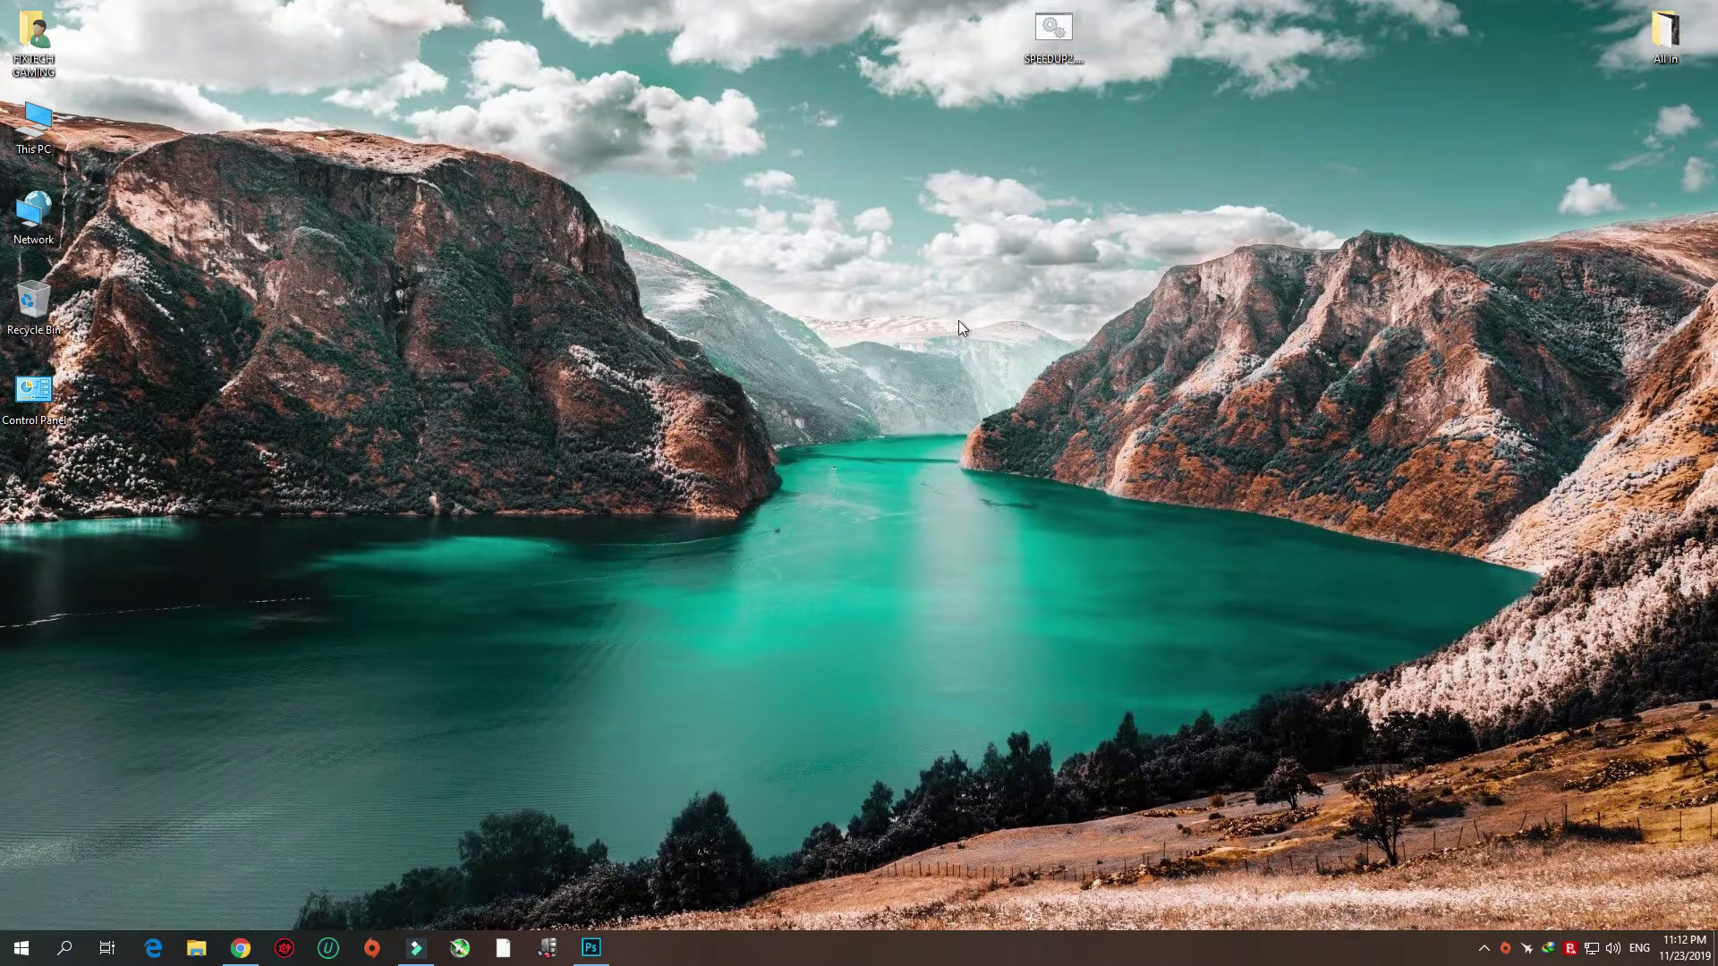
# Run the SPEEDUP script file from the desktop.
pyautogui.doubleClick(1065, 54)
pyautogui.doubleClick(1049, 56)
# Switch to Windows Settings and check for Windows updates.
pyautogui.click(12, 946)
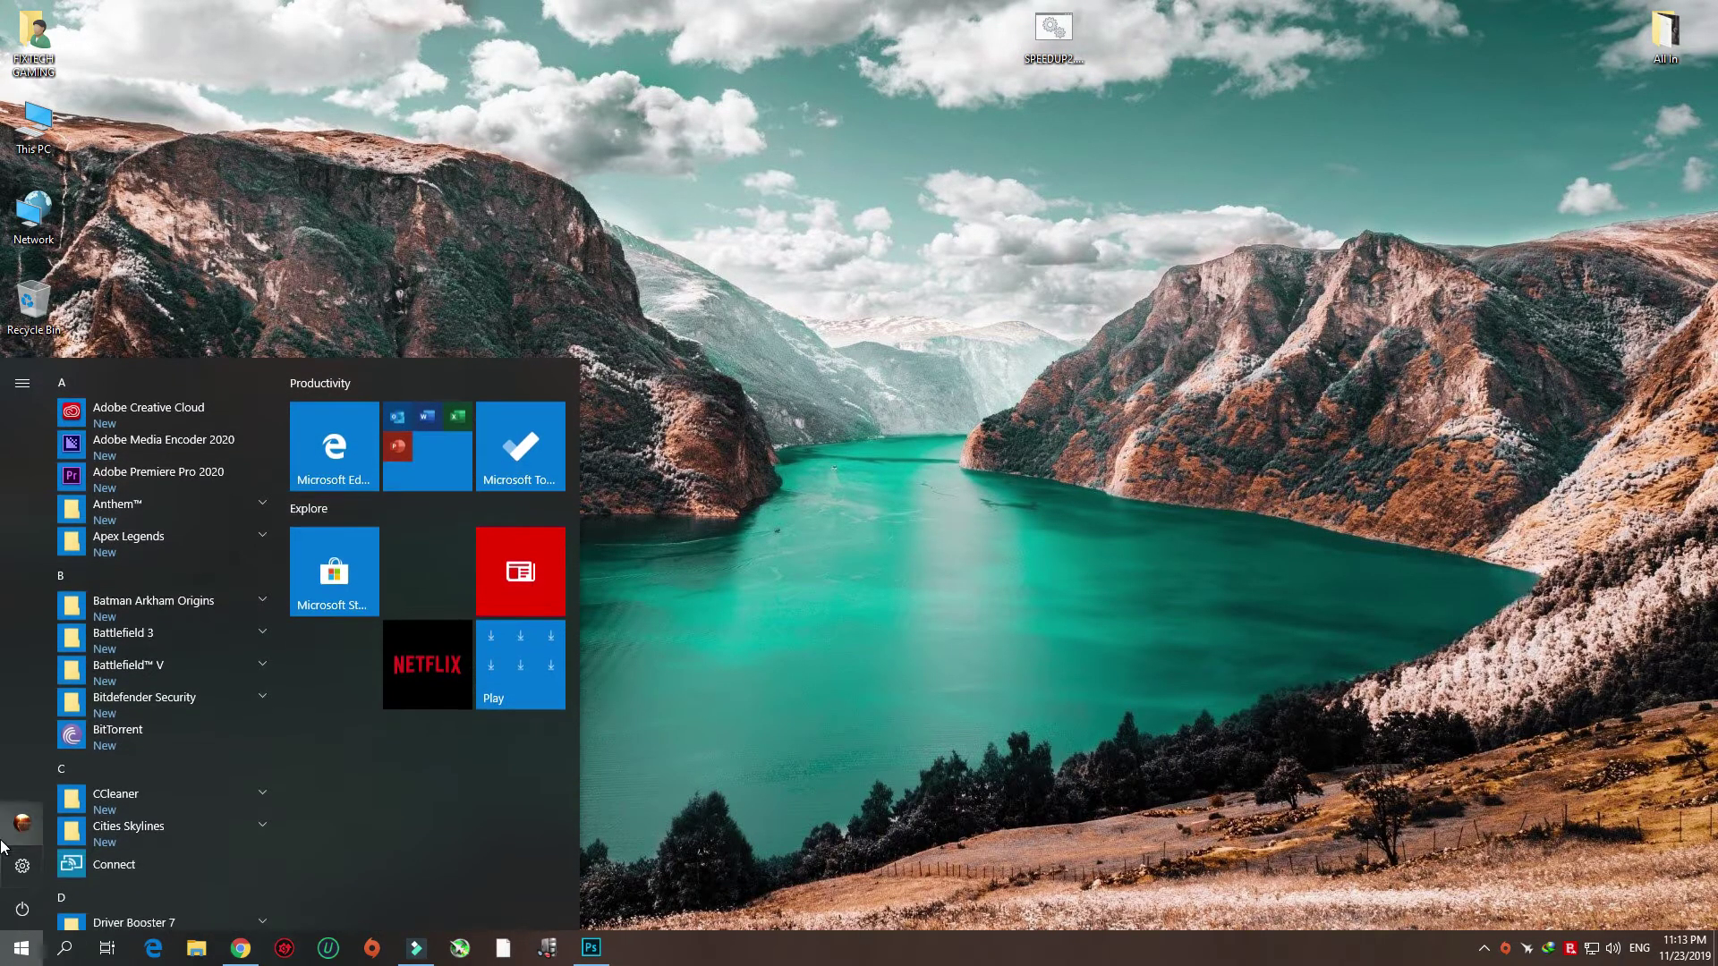
pyautogui.click(20, 874)
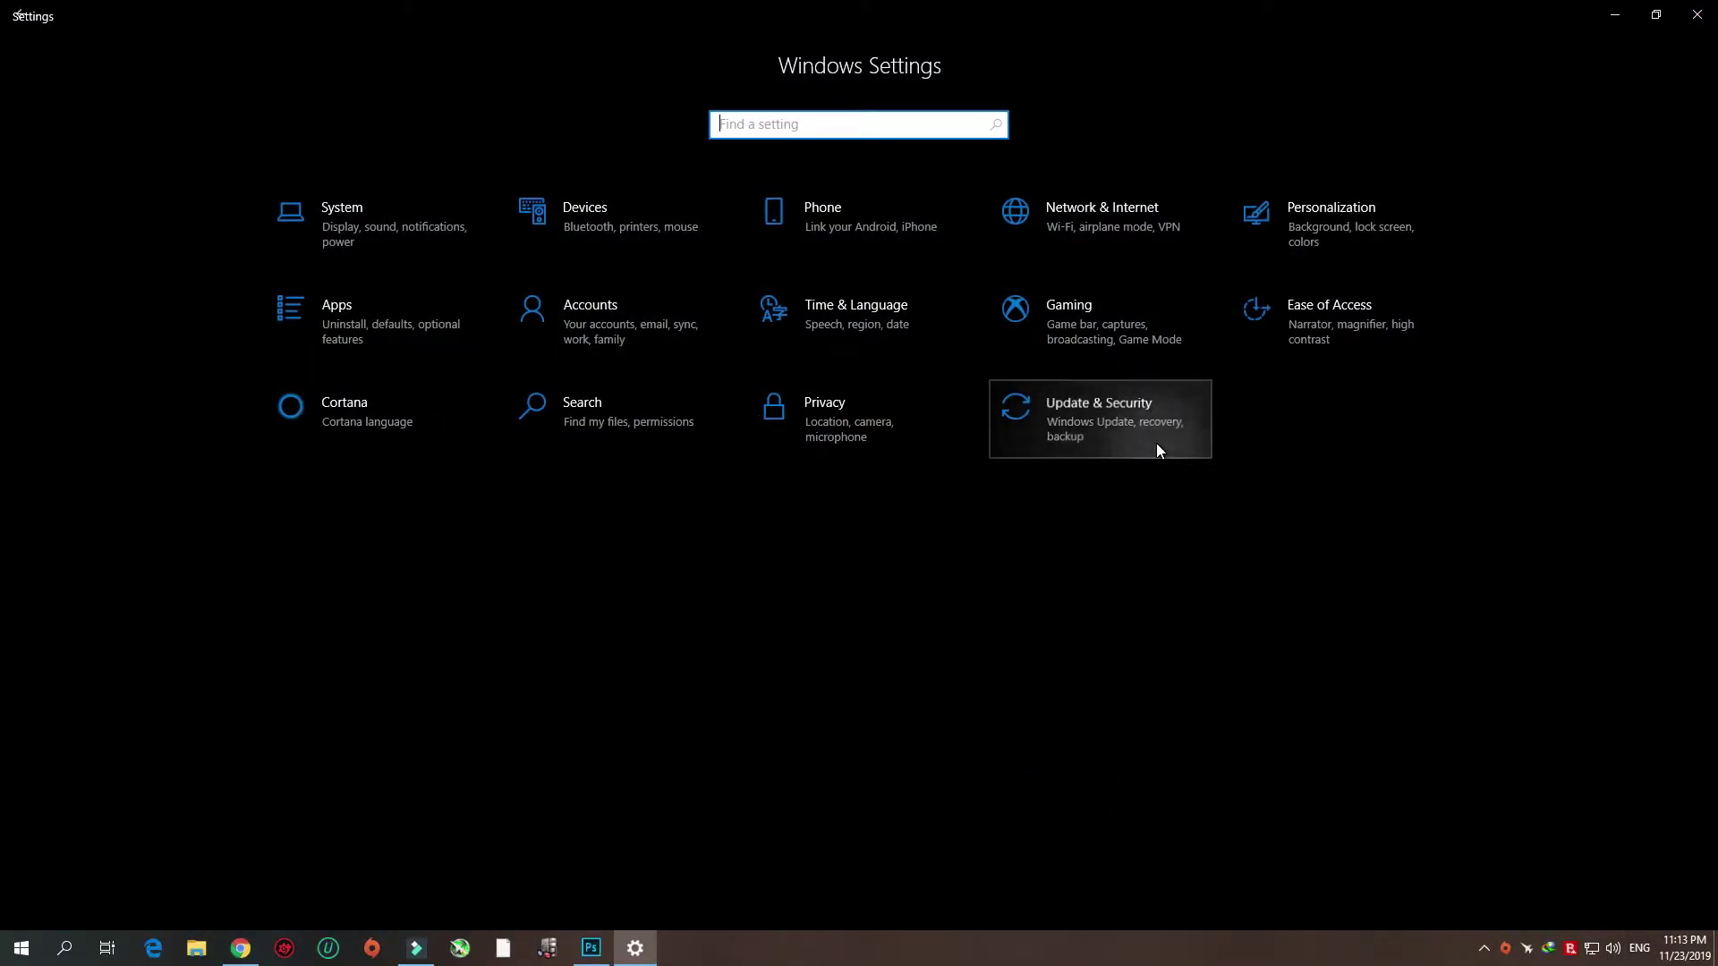
pyautogui.click(1080, 421)
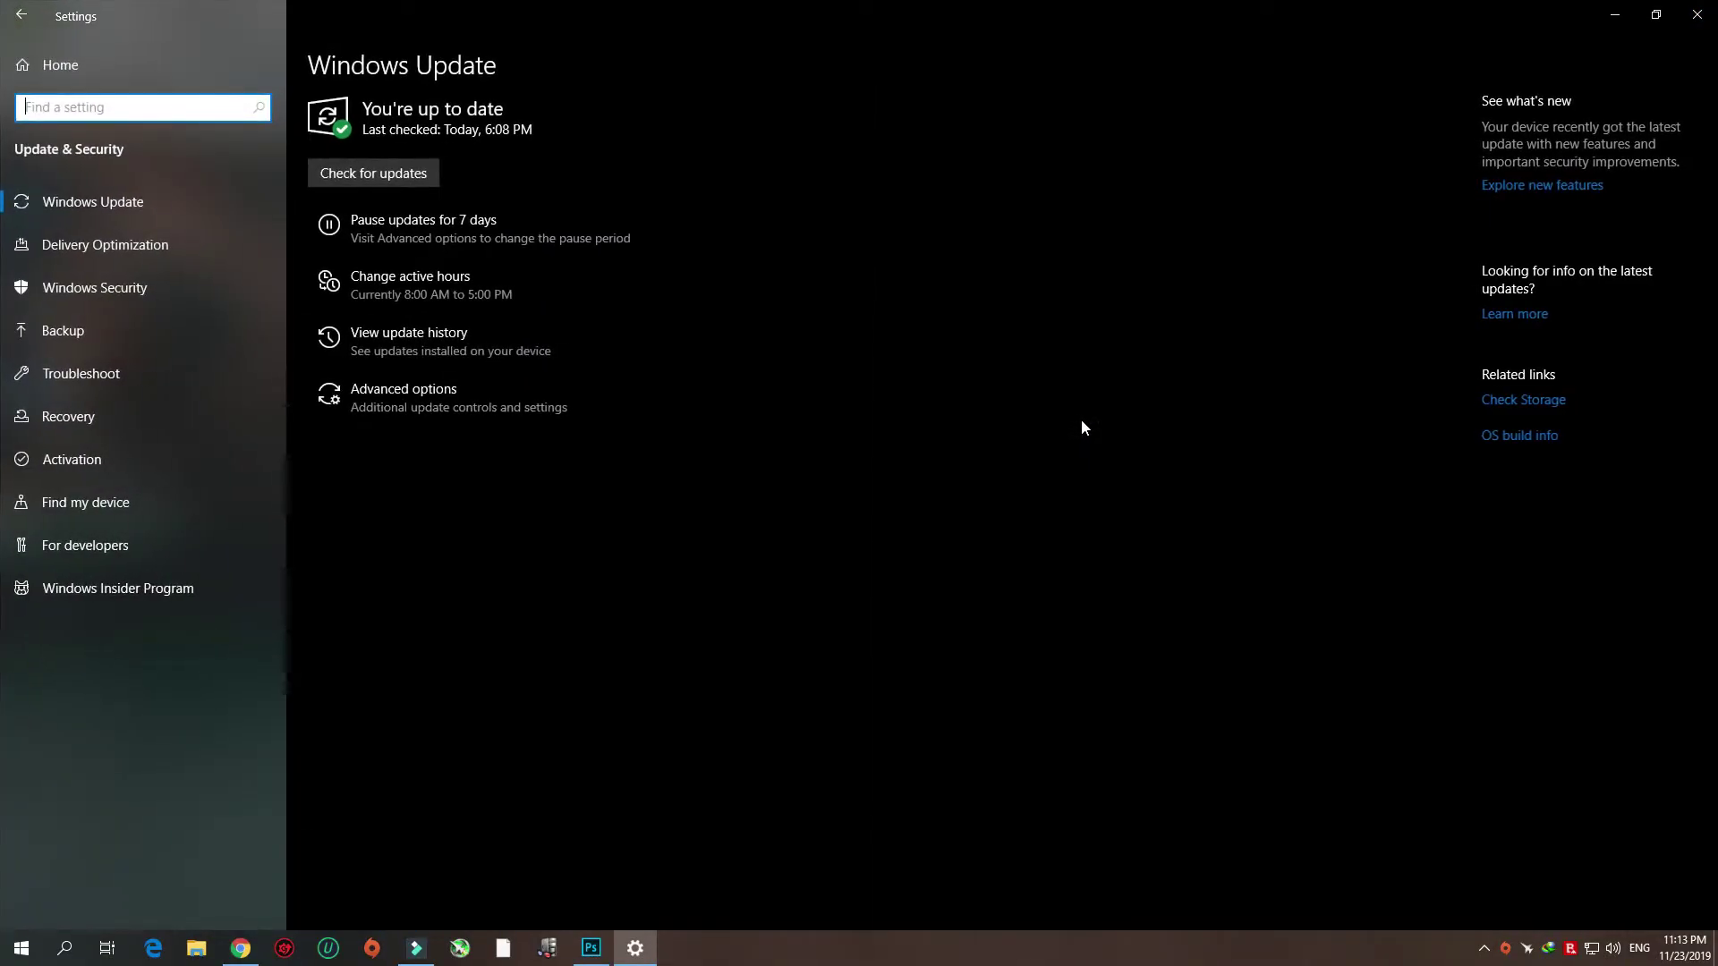
pyautogui.click(428, 184)
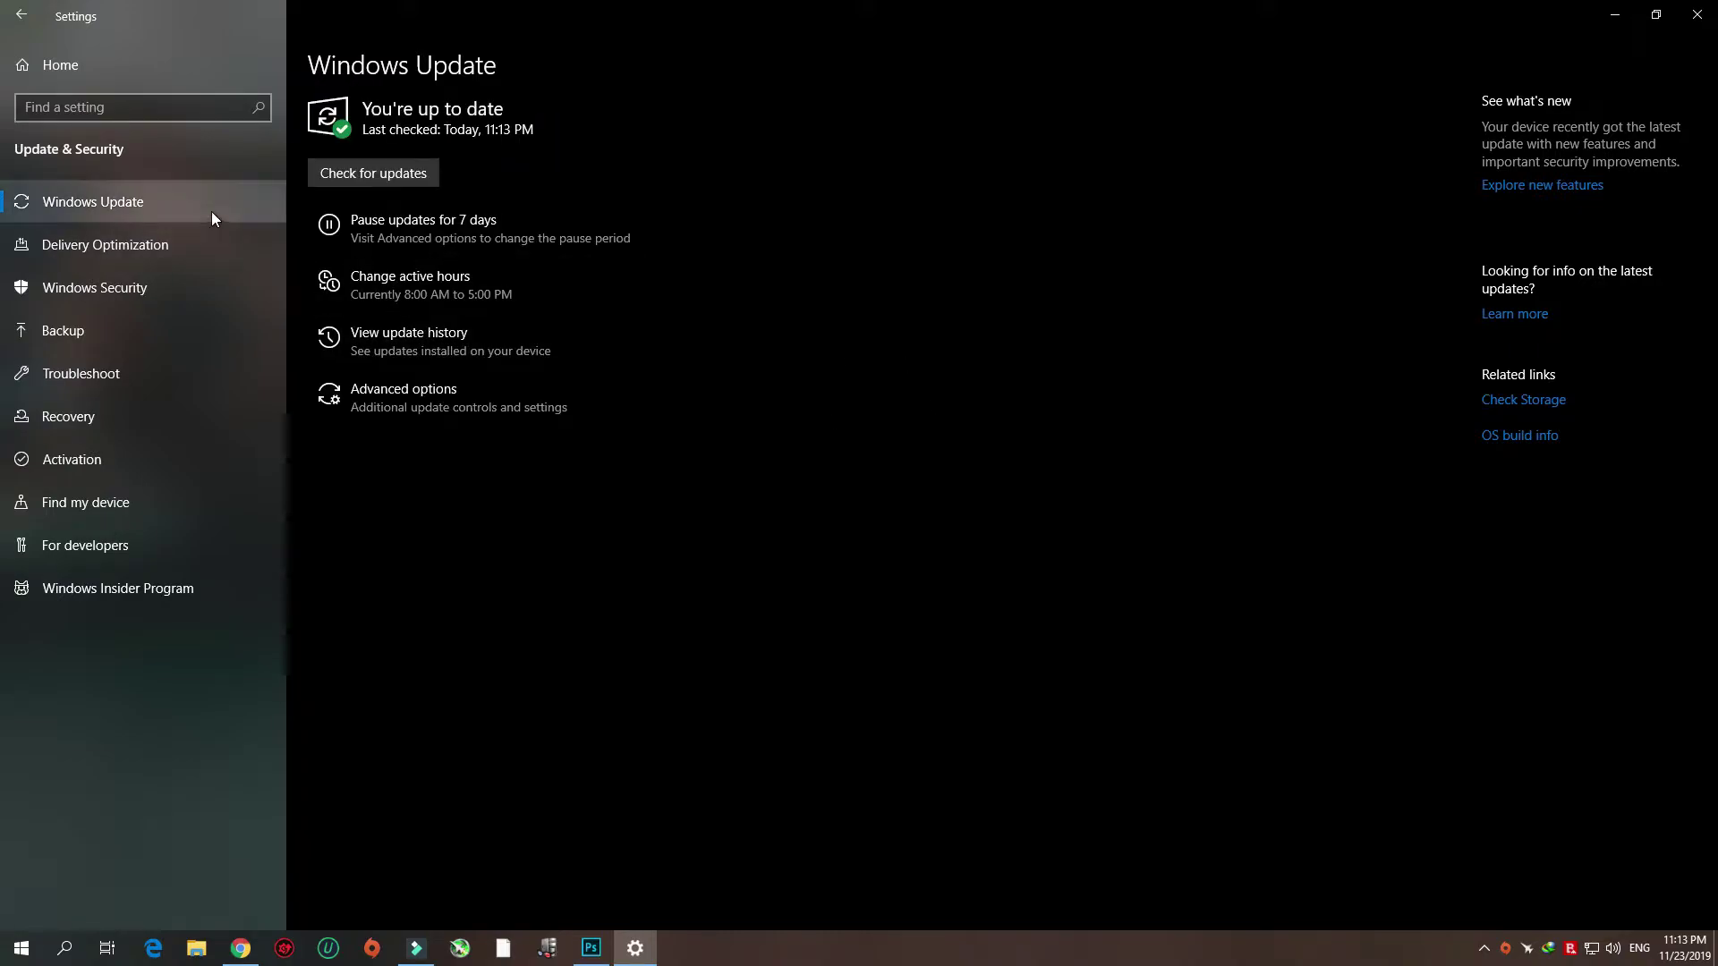
# Review the Gaming settings for Game bar, Captures, Game Mode and Xbox Networking.
pyautogui.click(67, 68)
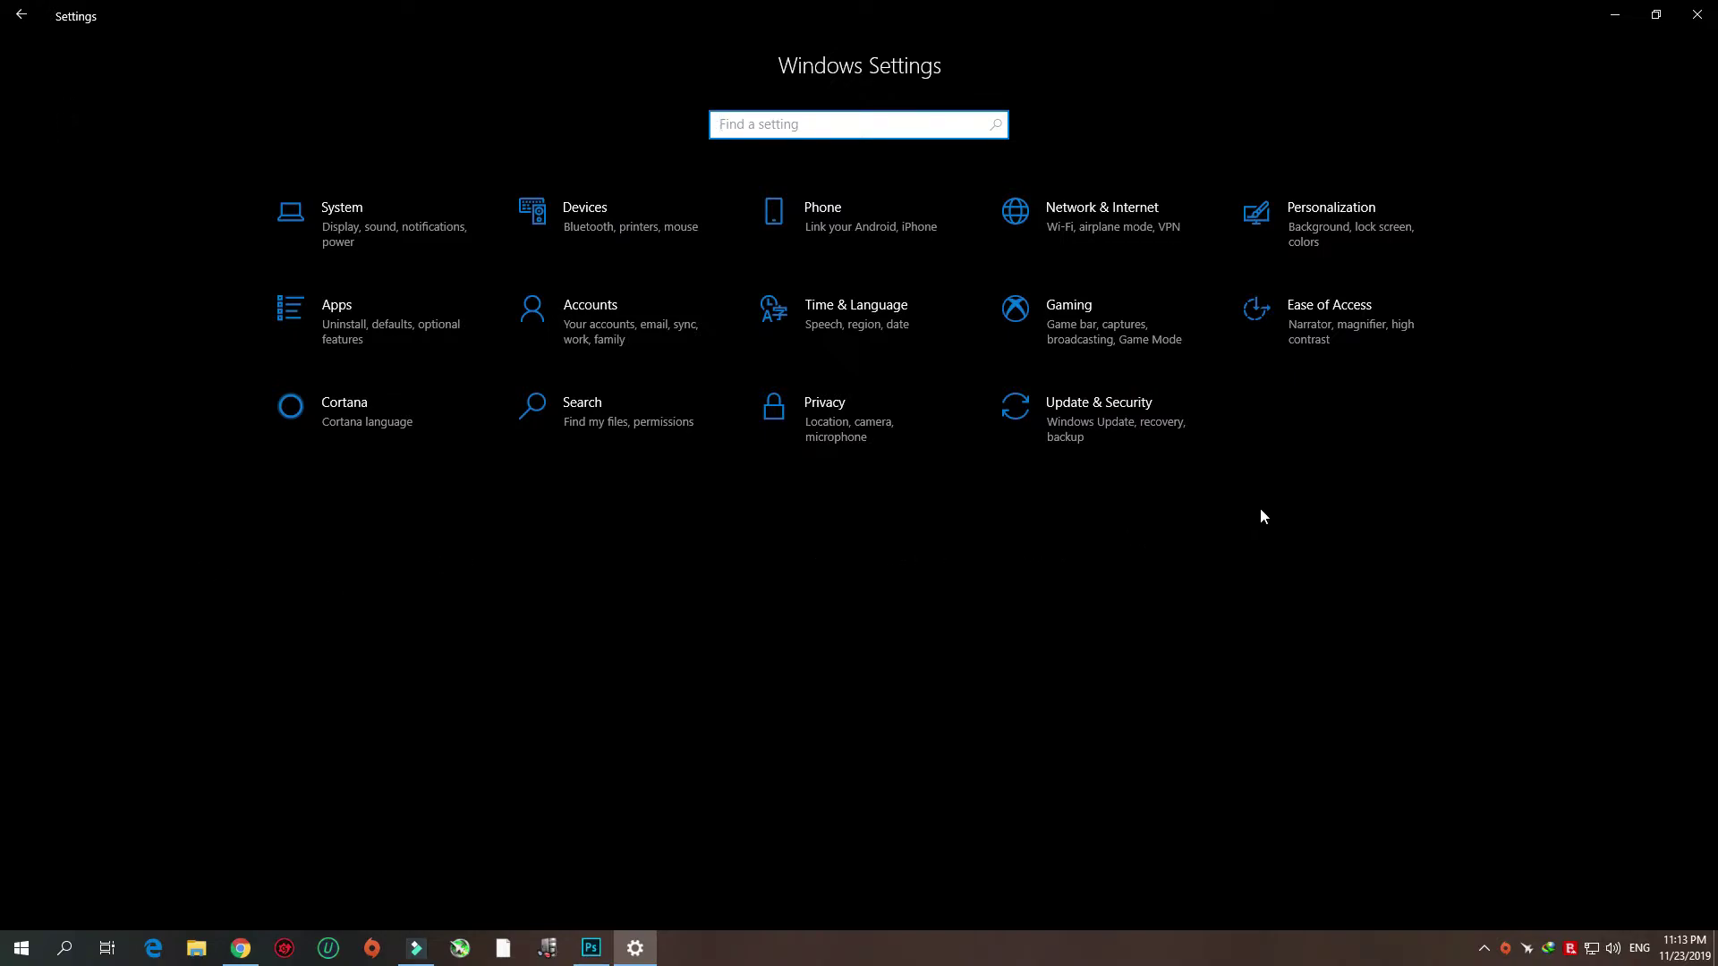
pyautogui.click(1176, 323)
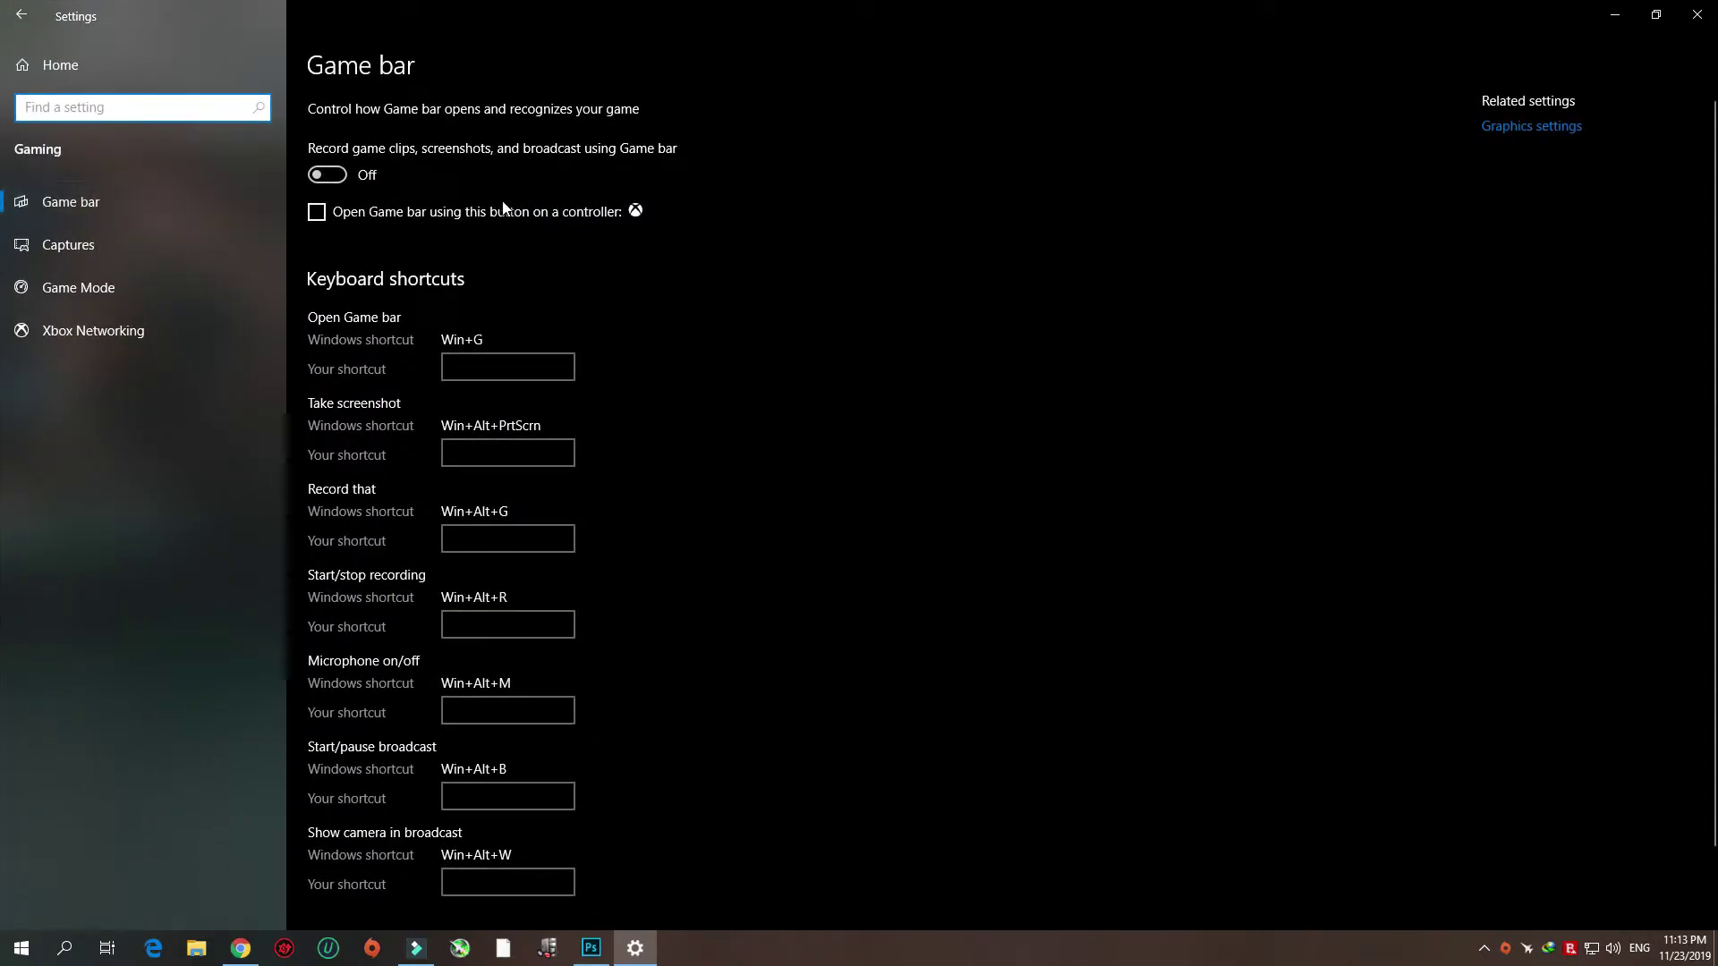
pyautogui.click(89, 241)
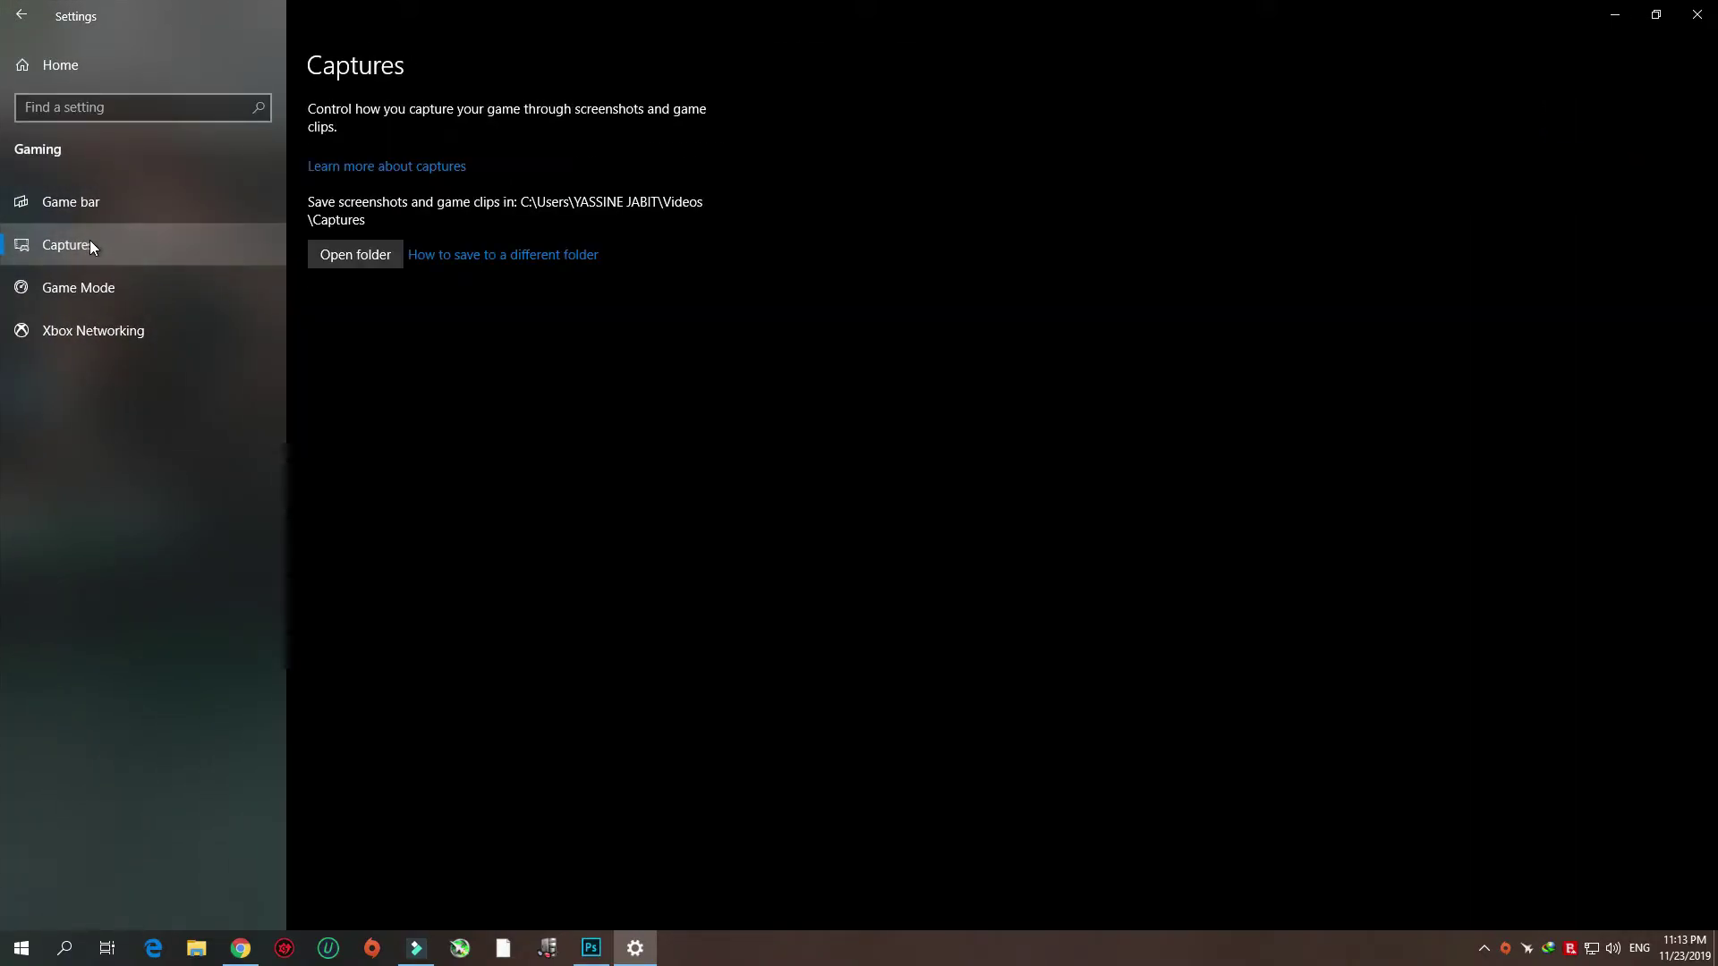
pyautogui.click(100, 292)
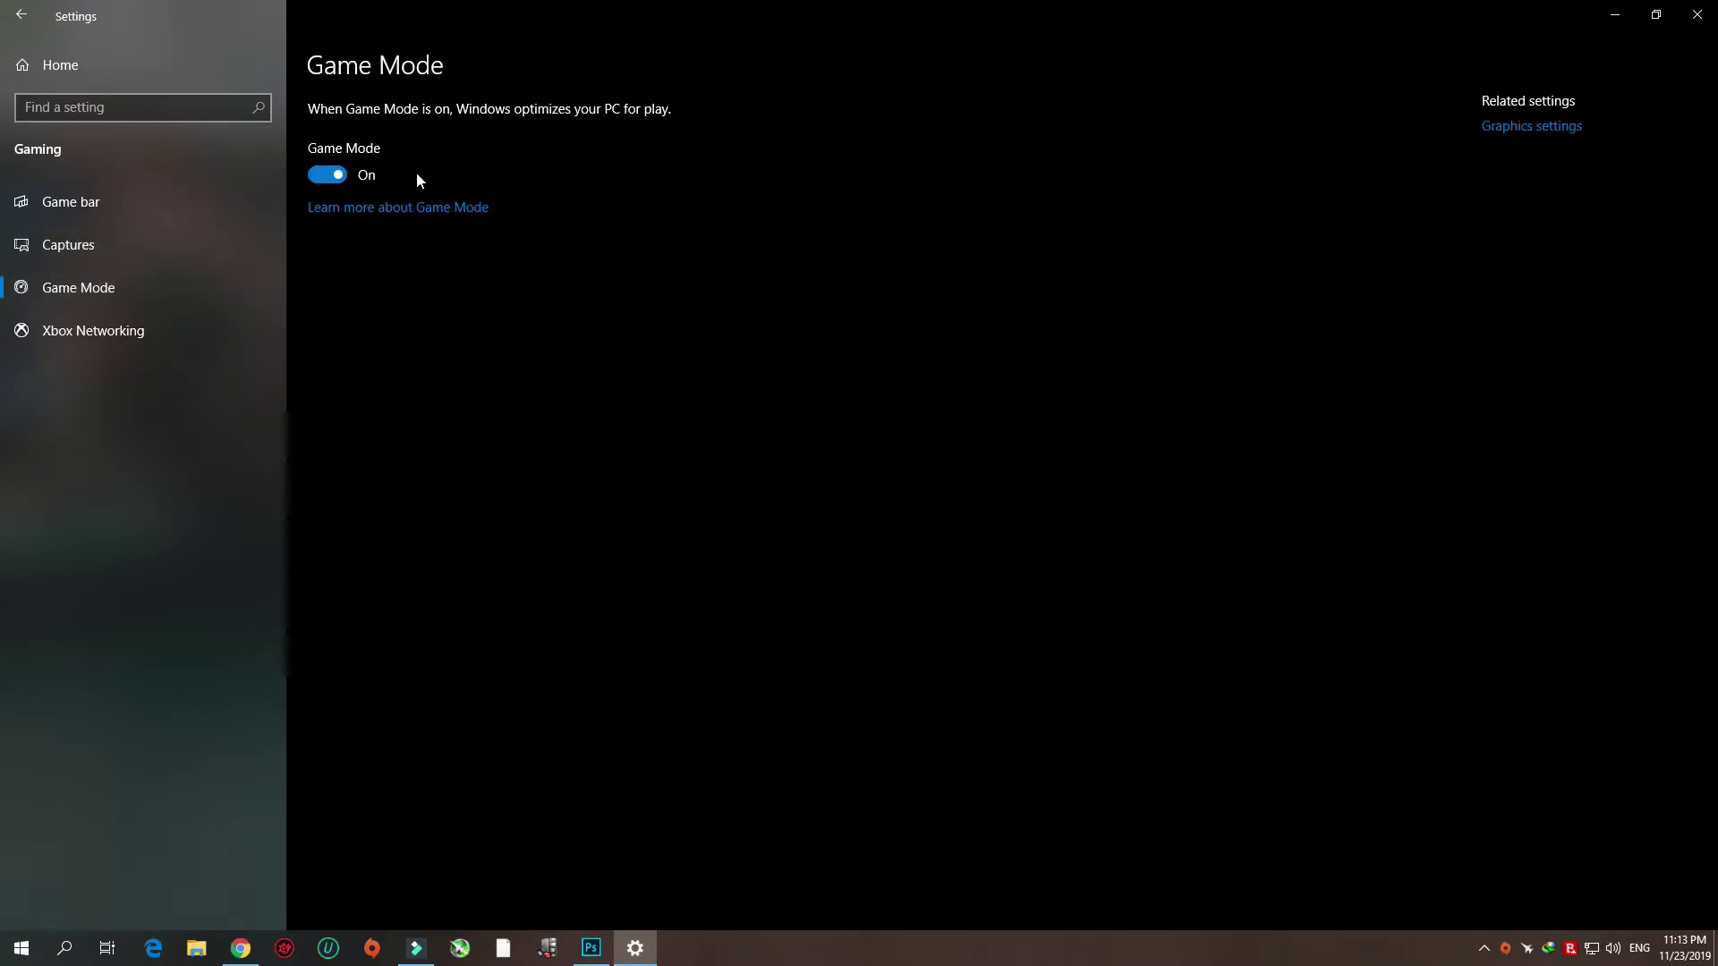
pyautogui.click(143, 335)
pyautogui.click(94, 208)
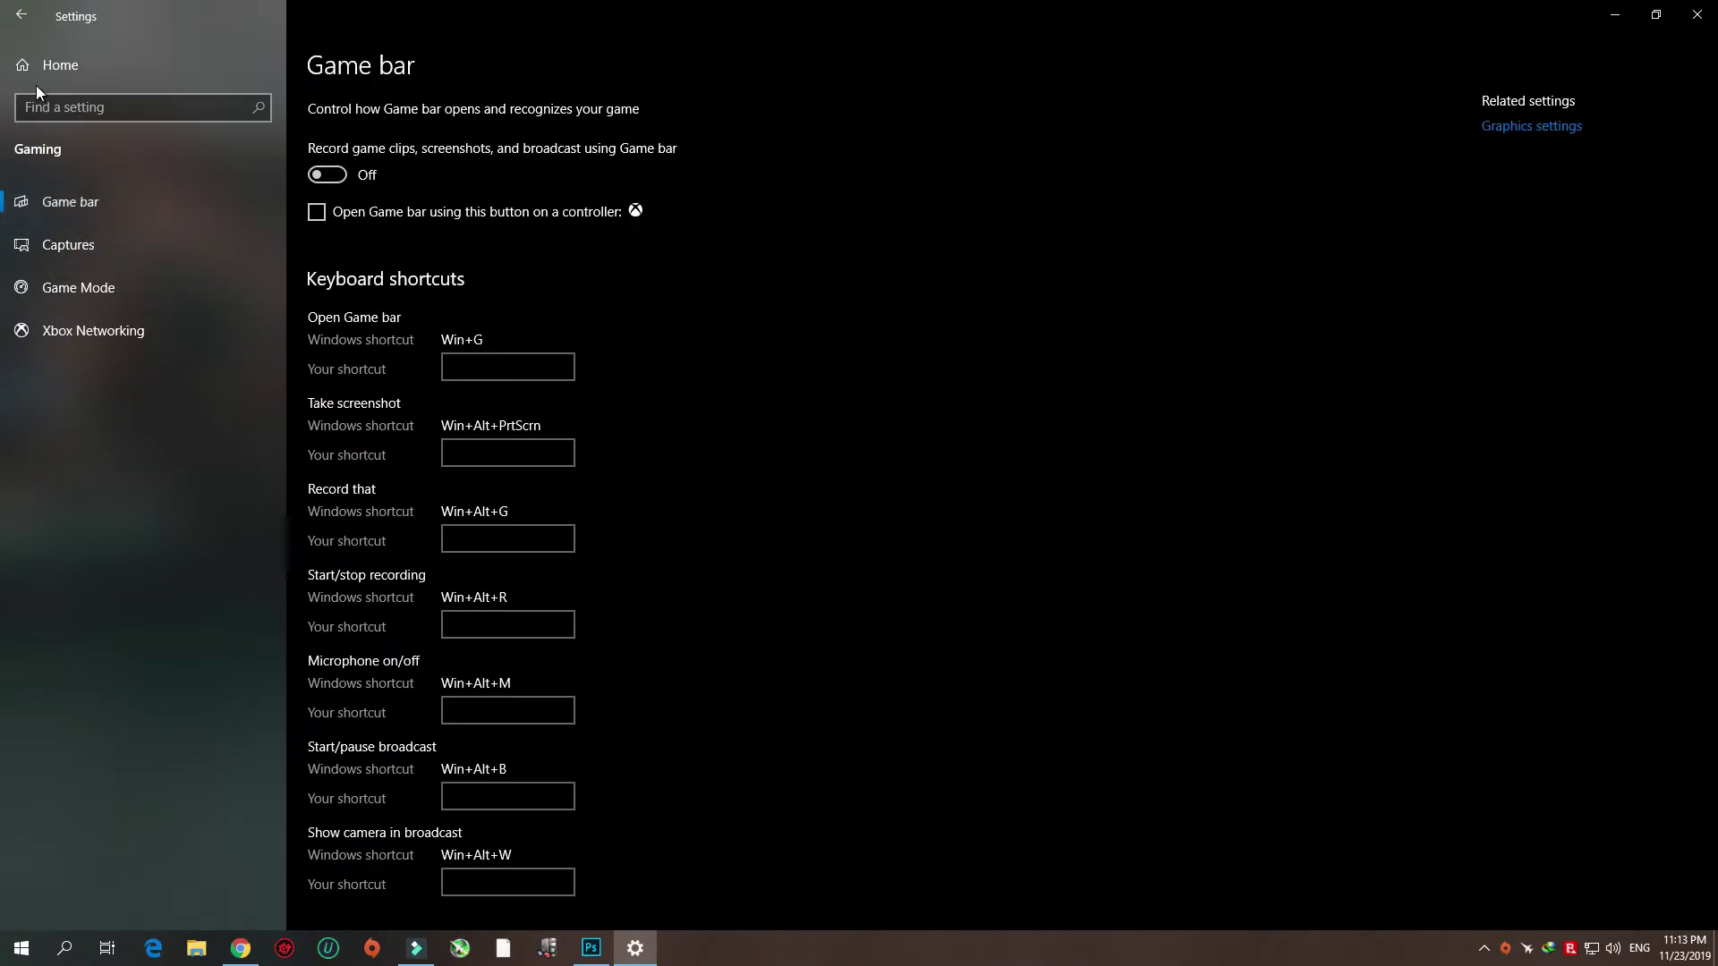
# Review the Privacy settings for app access to location, camera and microphone.
pyautogui.click(55, 66)
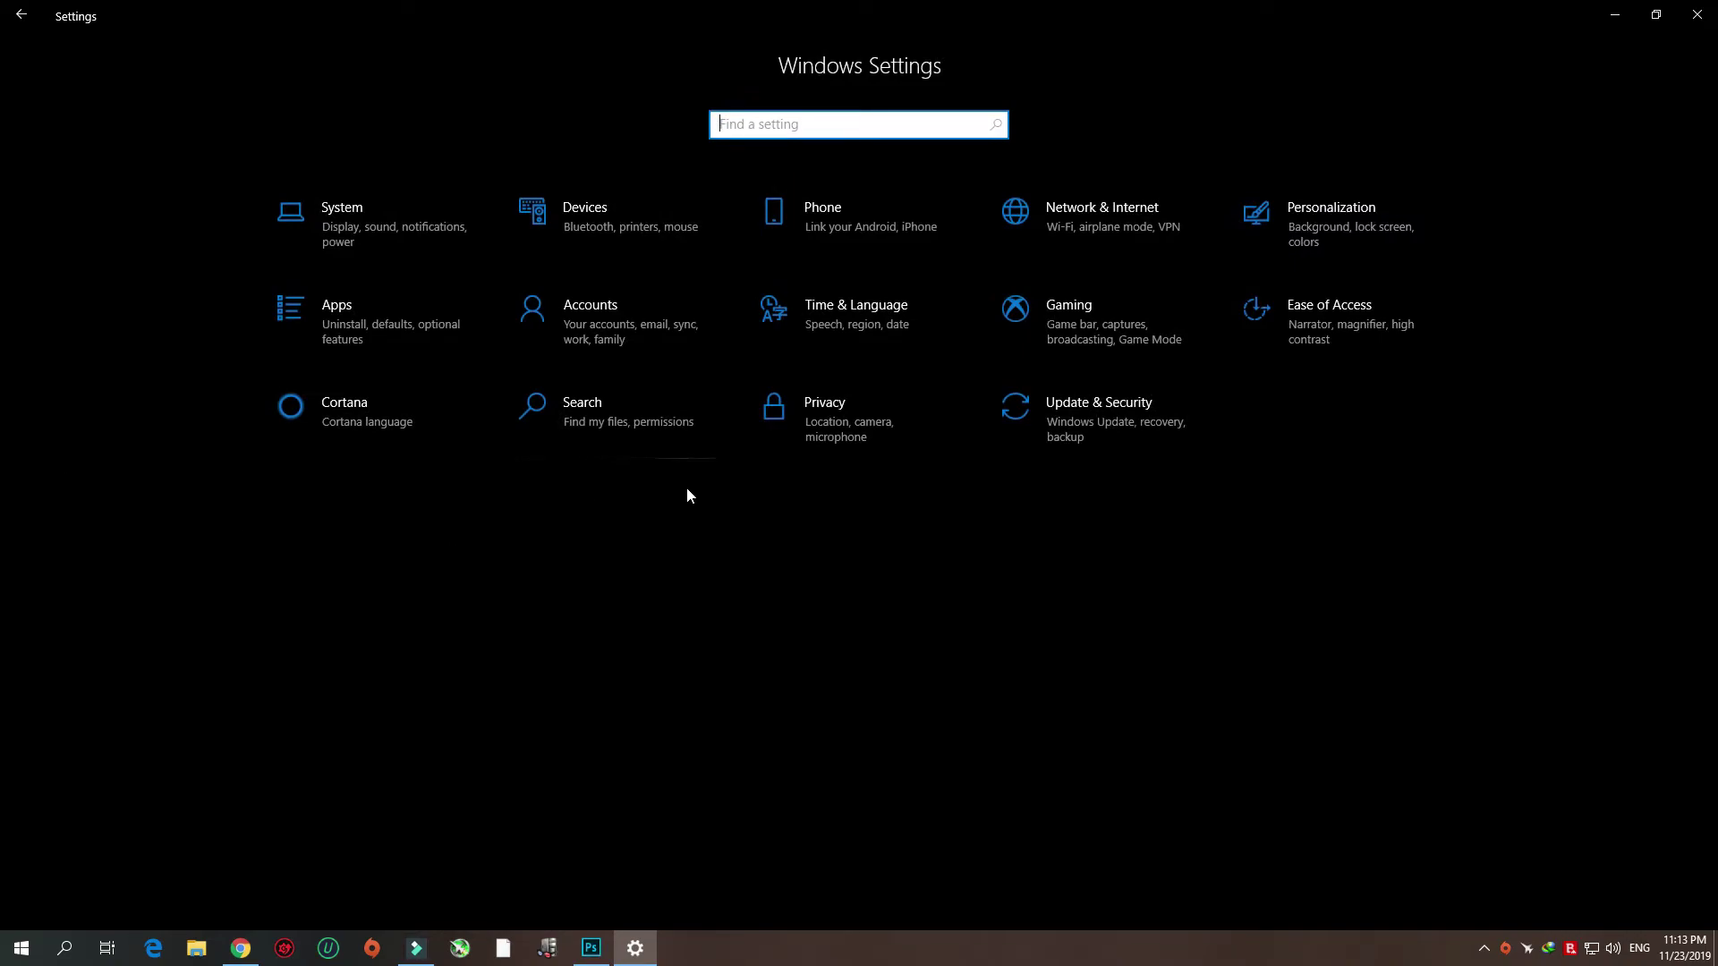
pyautogui.click(771, 424)
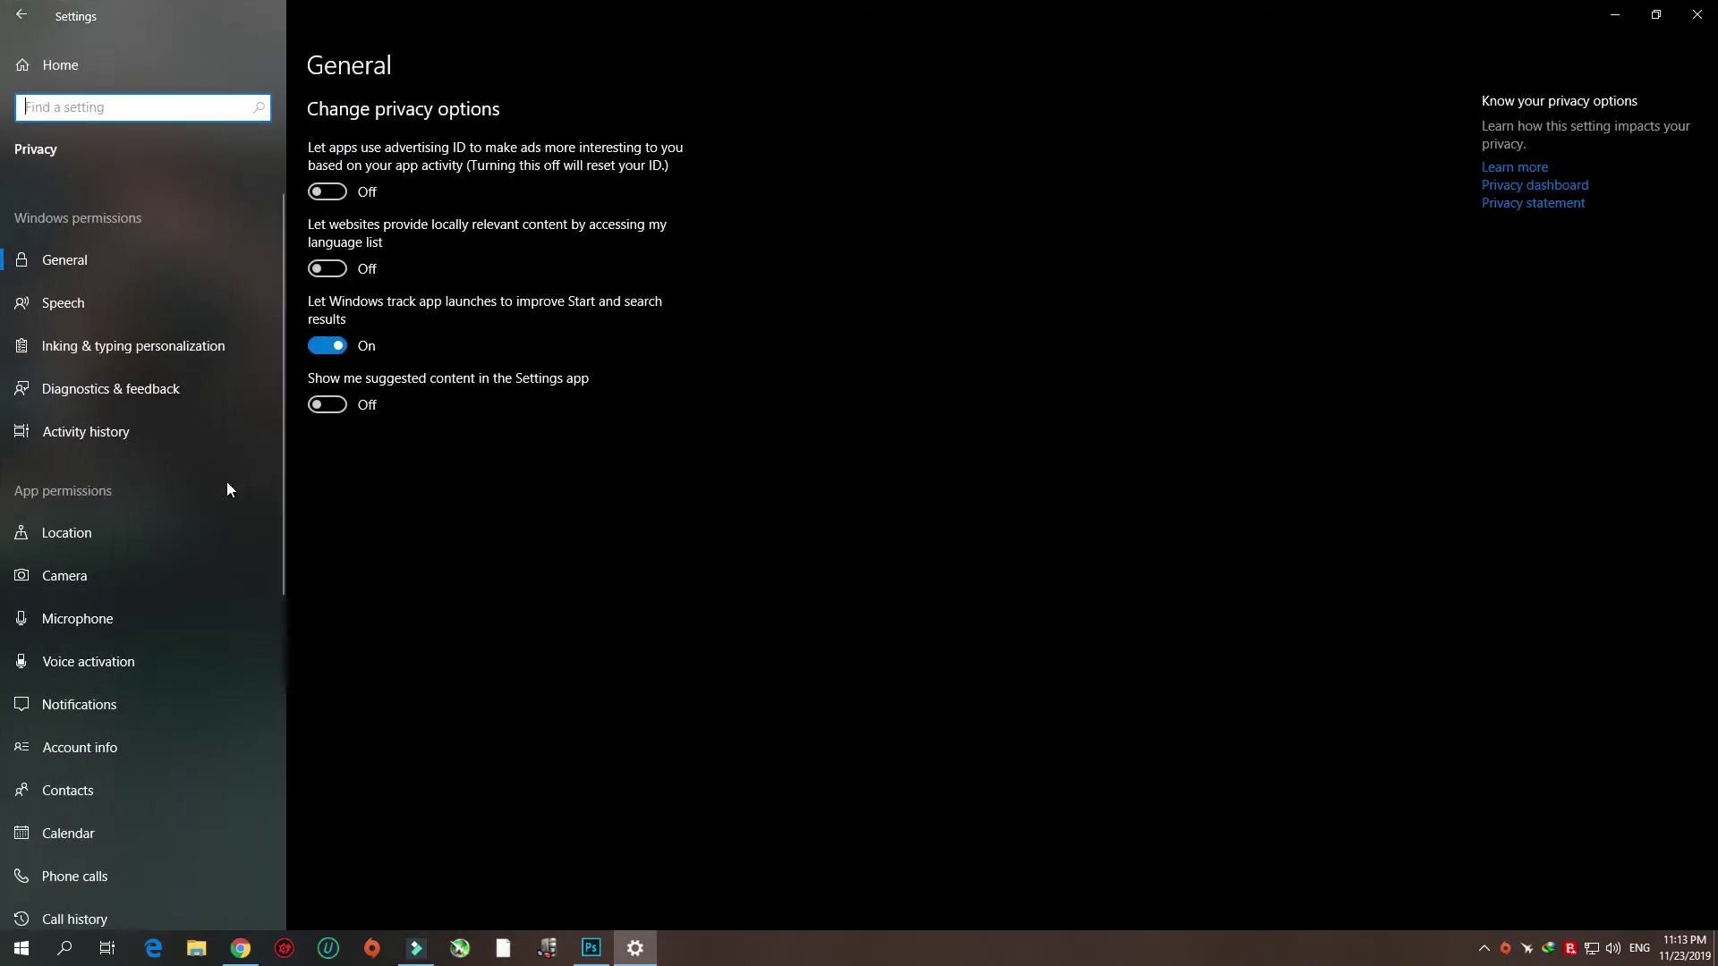
pyautogui.click(152, 528)
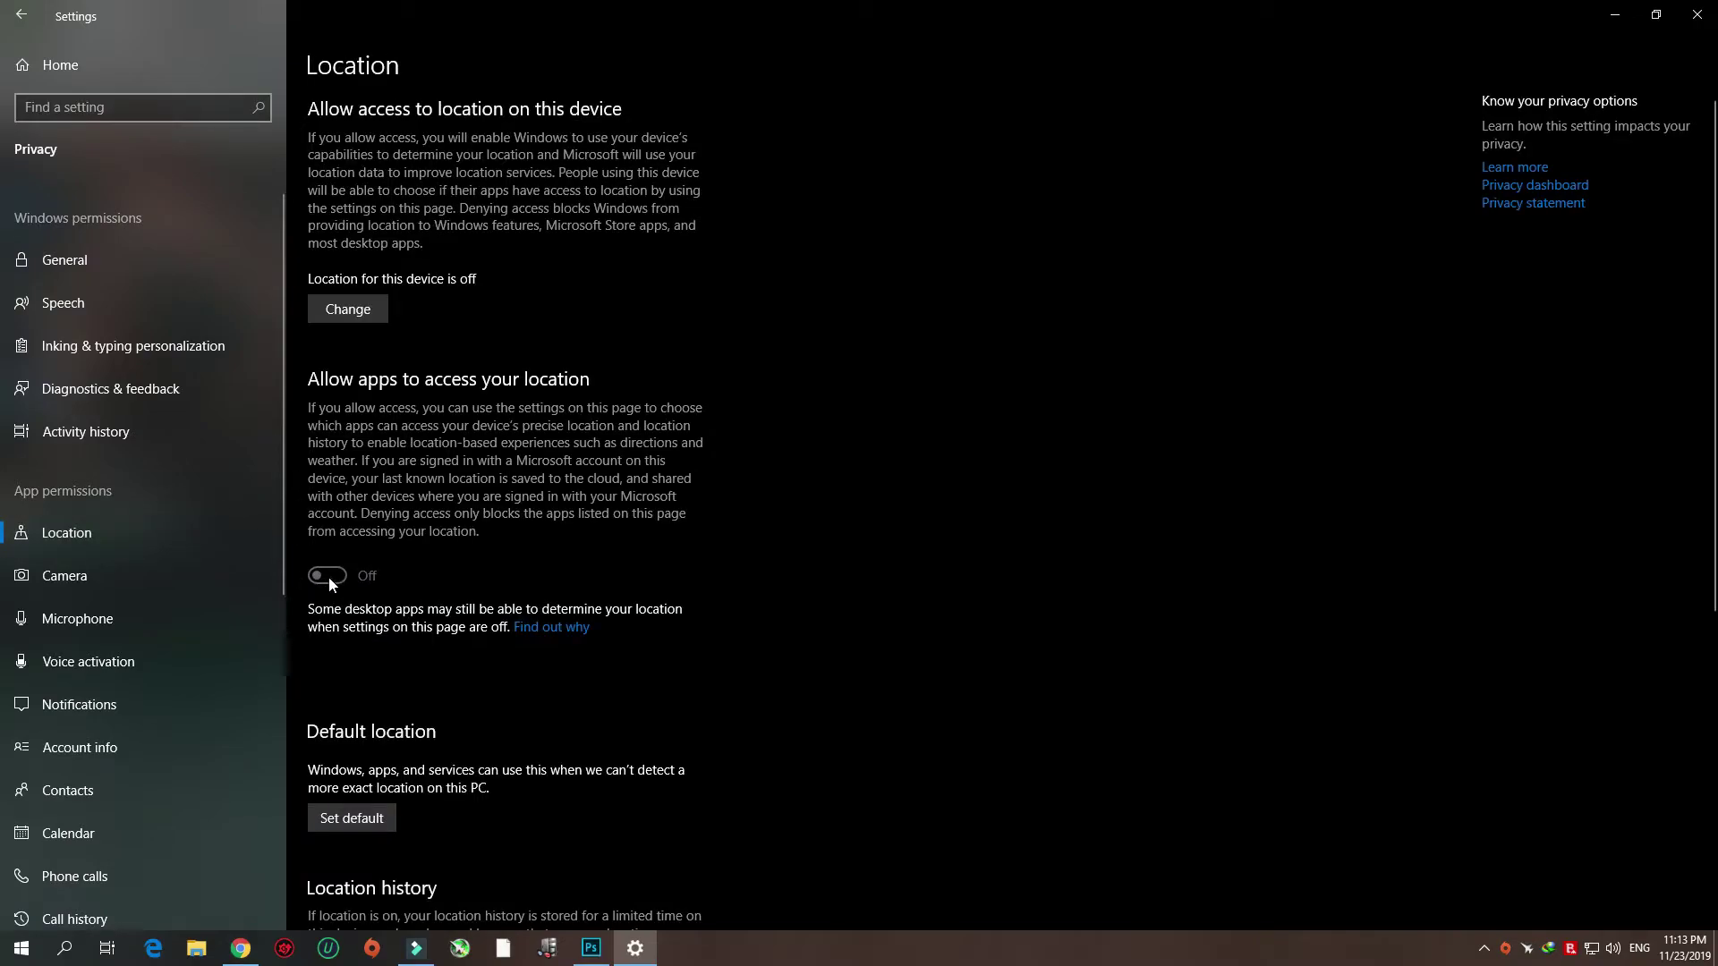
pyautogui.scroll(-5, 384, 560)
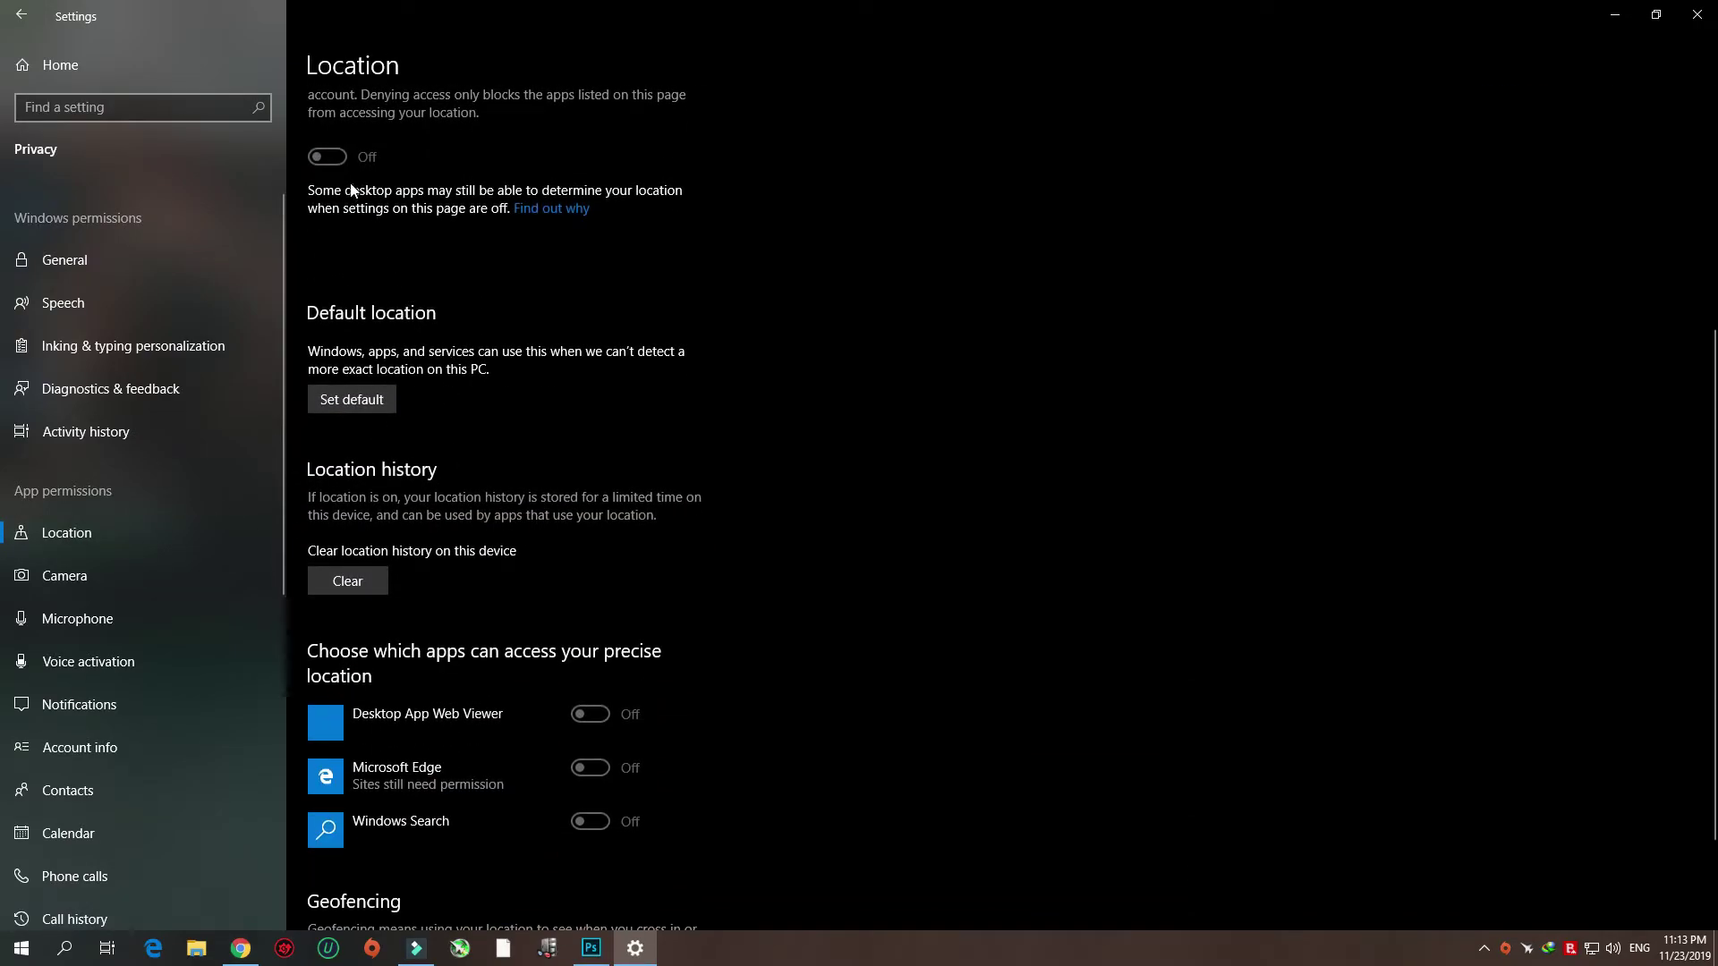
pyautogui.click(78, 578)
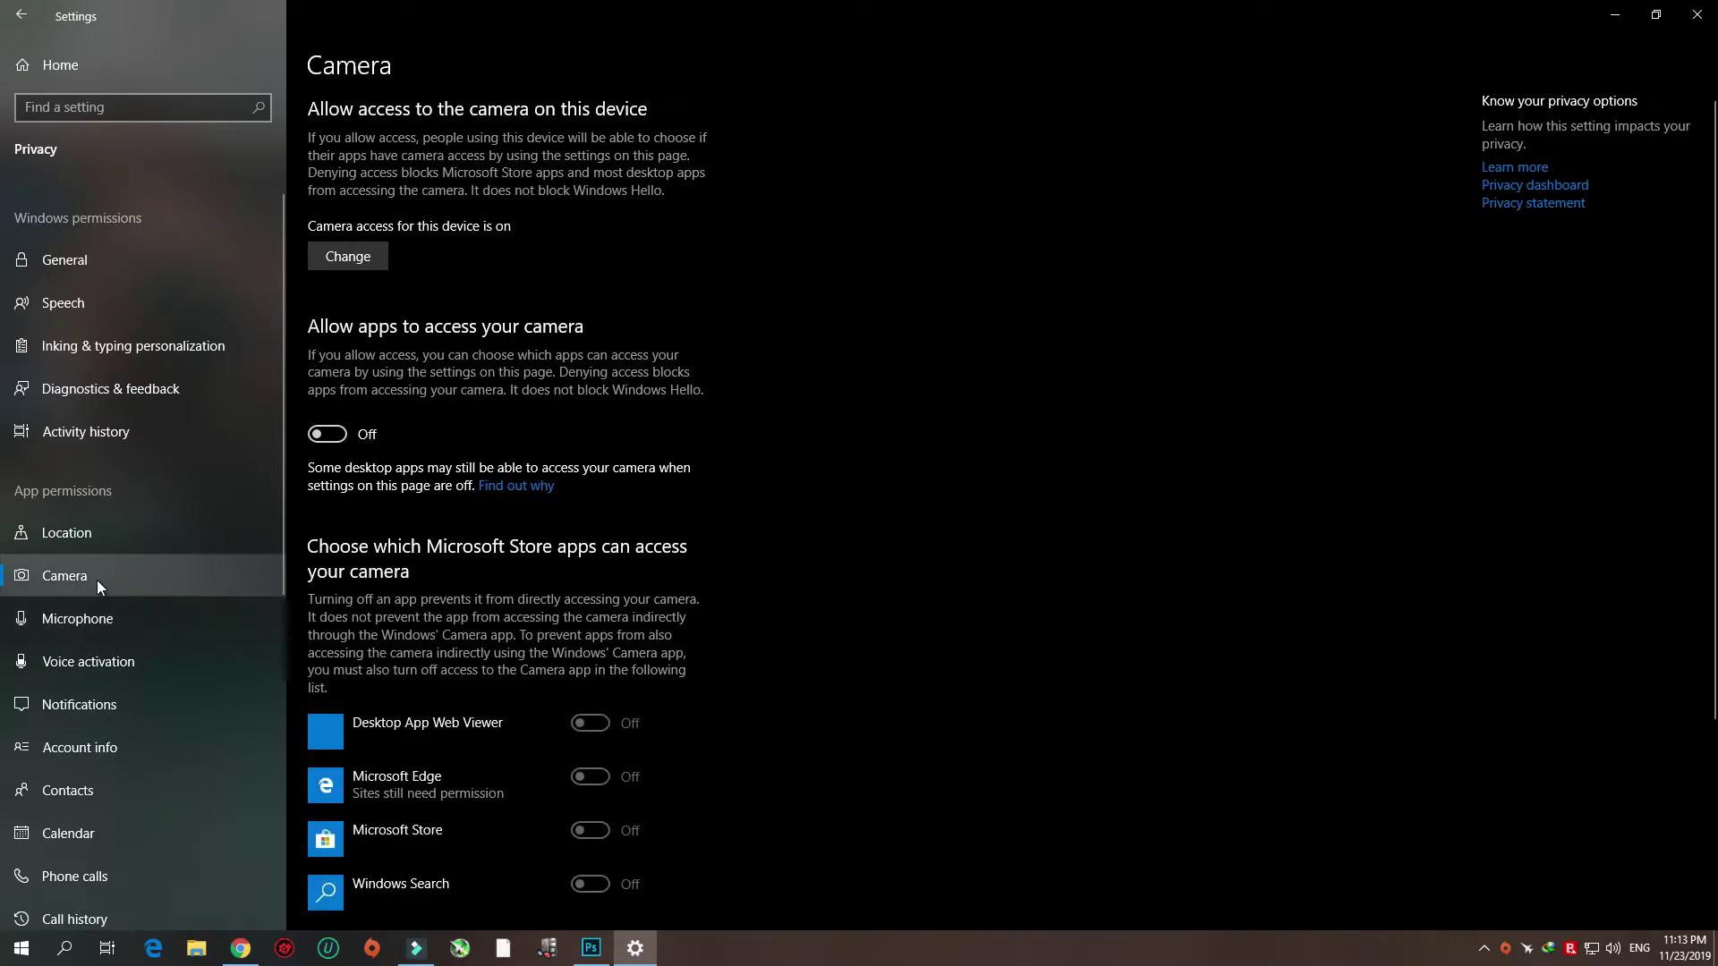
pyautogui.click(89, 613)
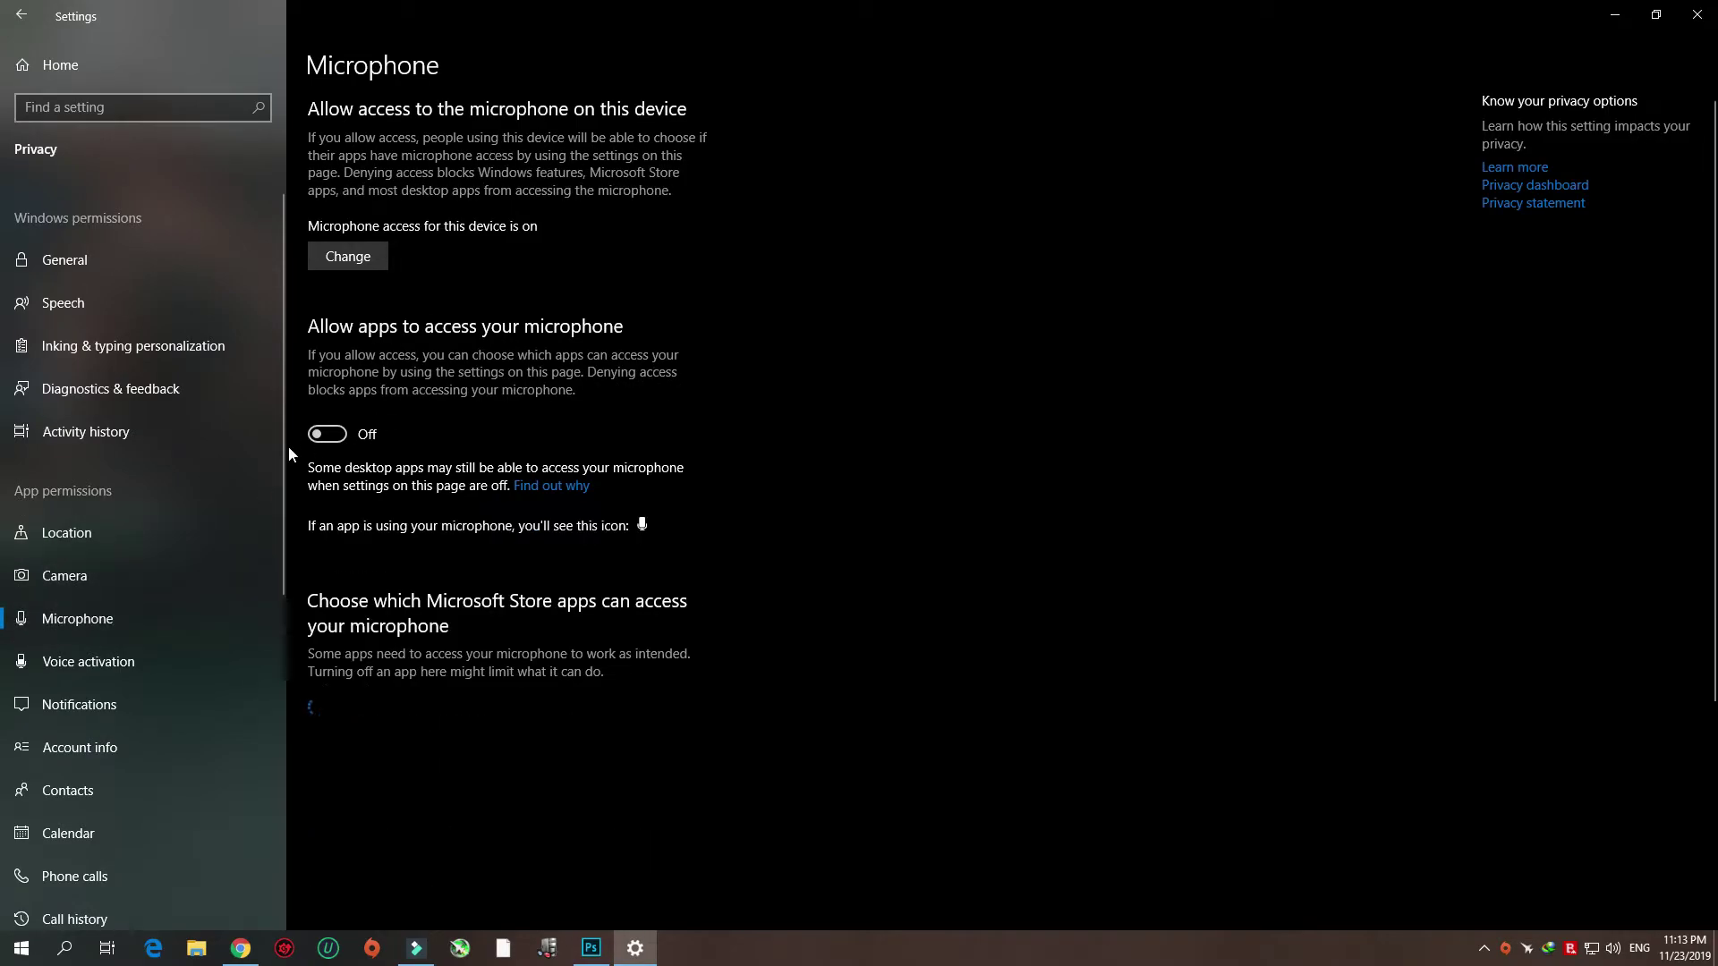
# Review the app permissions for notifications, account info, contacts, calendar and phone calls.
pyautogui.click(154, 698)
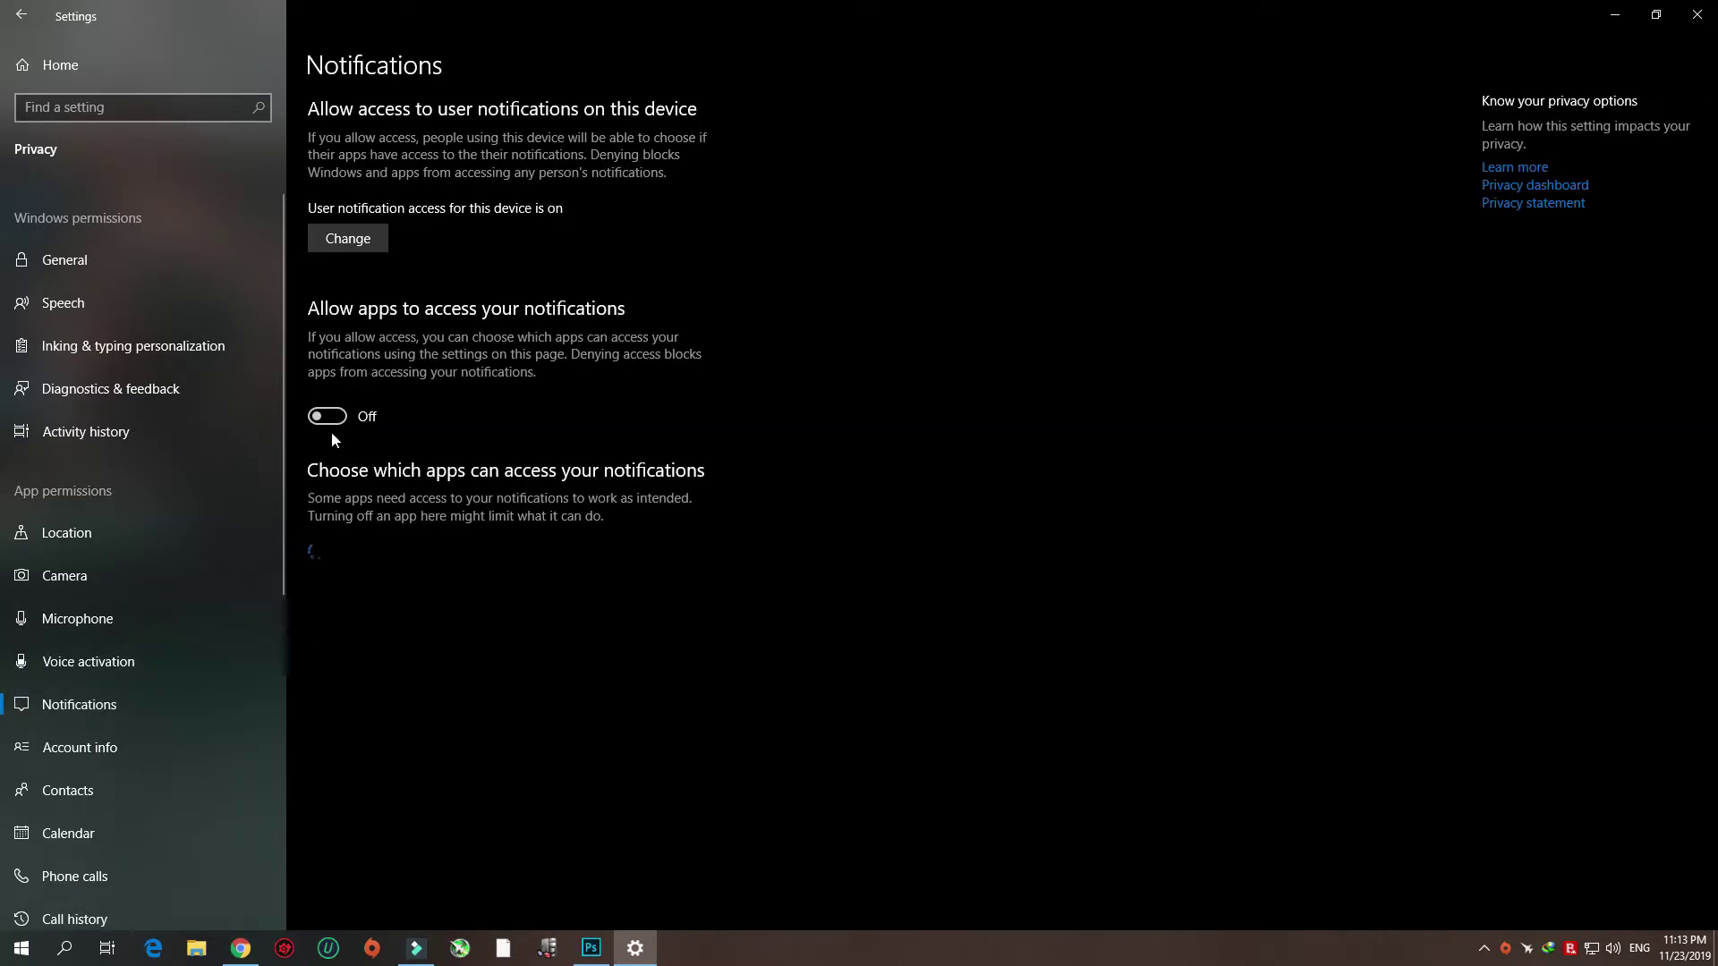
pyautogui.scroll(-1, 116, 618)
pyautogui.click(113, 628)
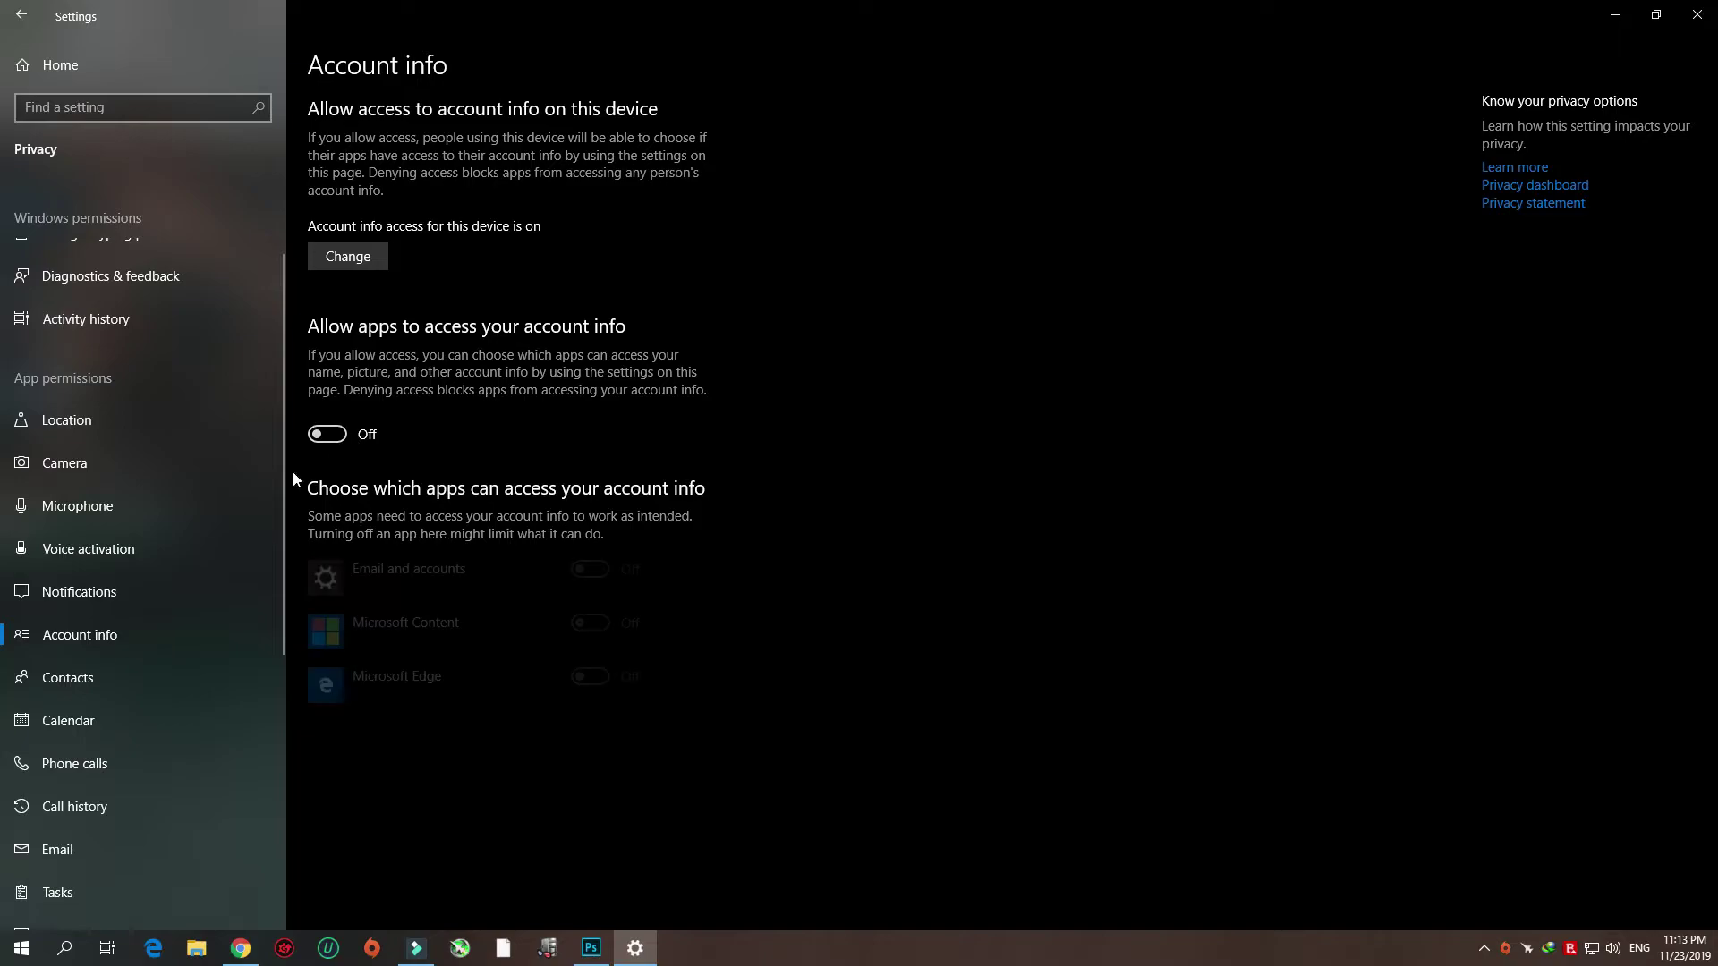
pyautogui.scroll(-1, 118, 578)
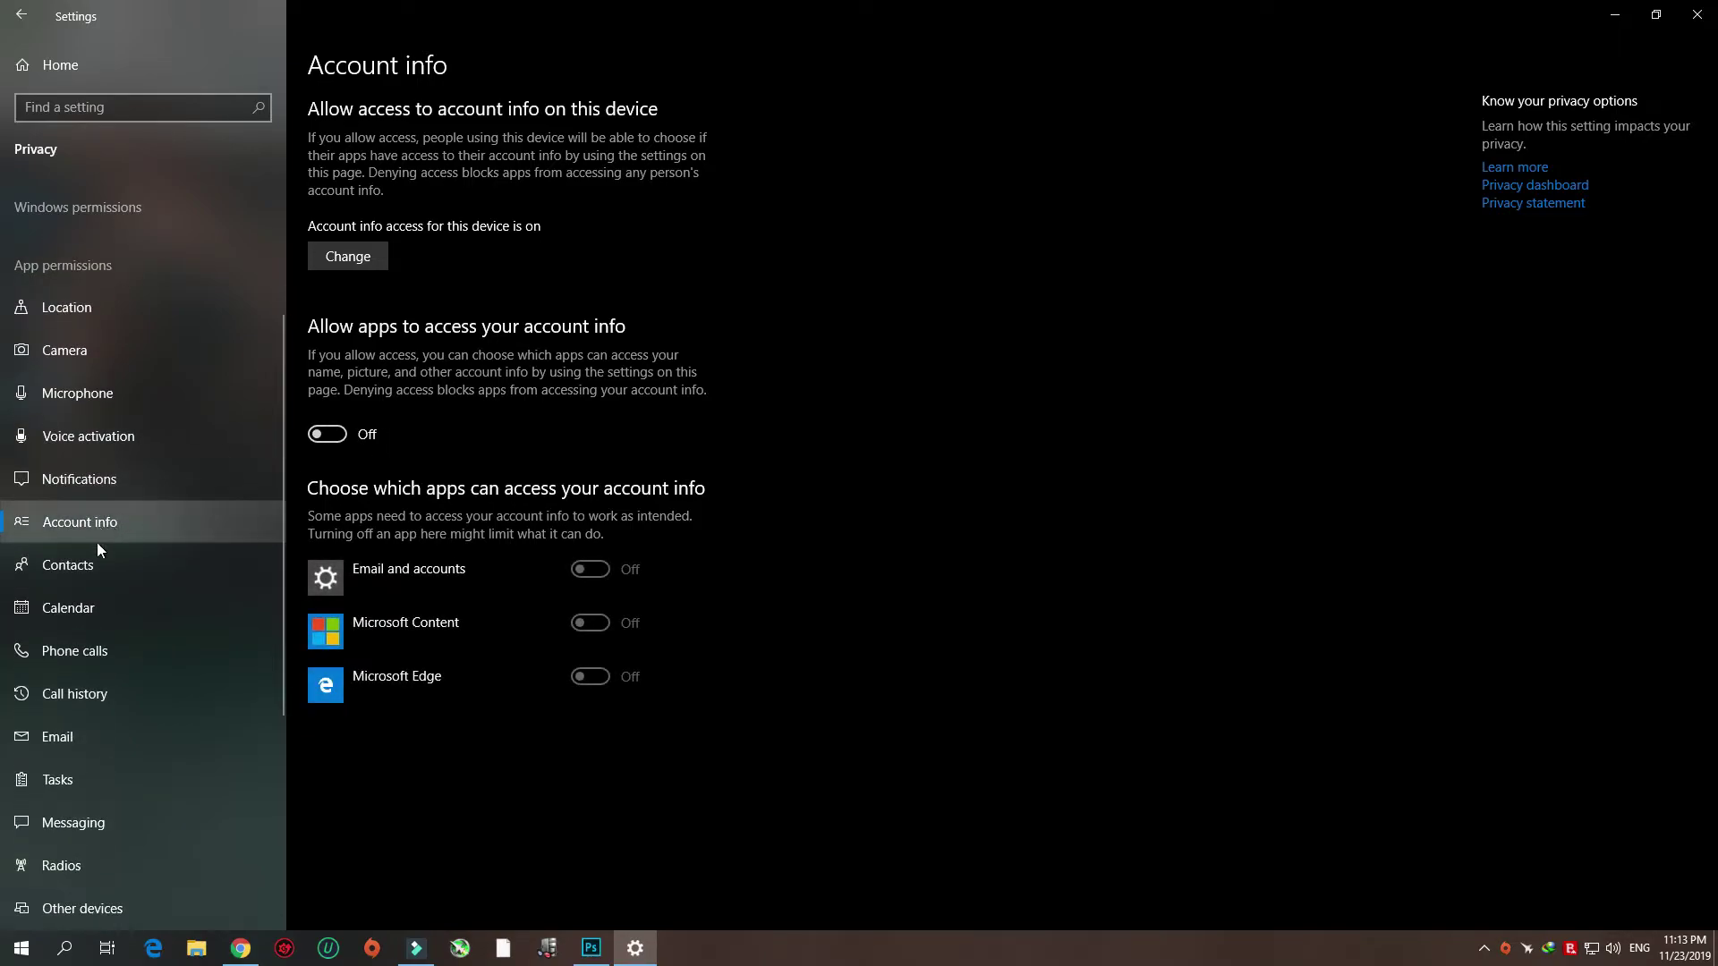
pyautogui.click(101, 566)
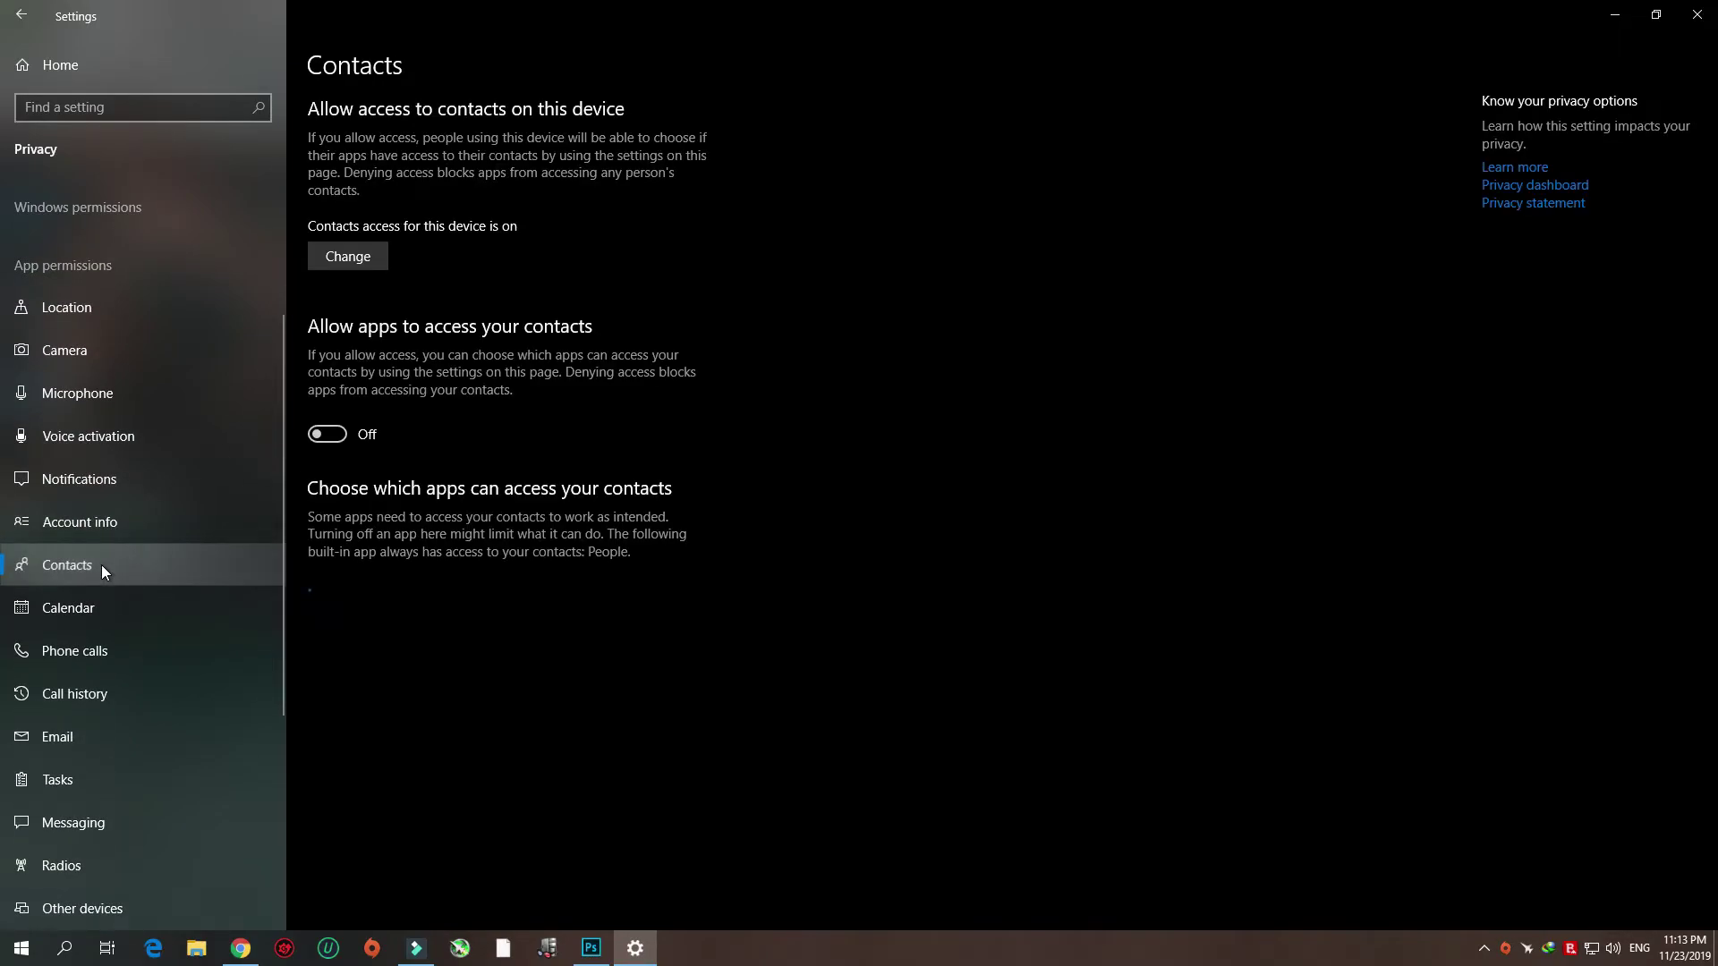
pyautogui.click(71, 611)
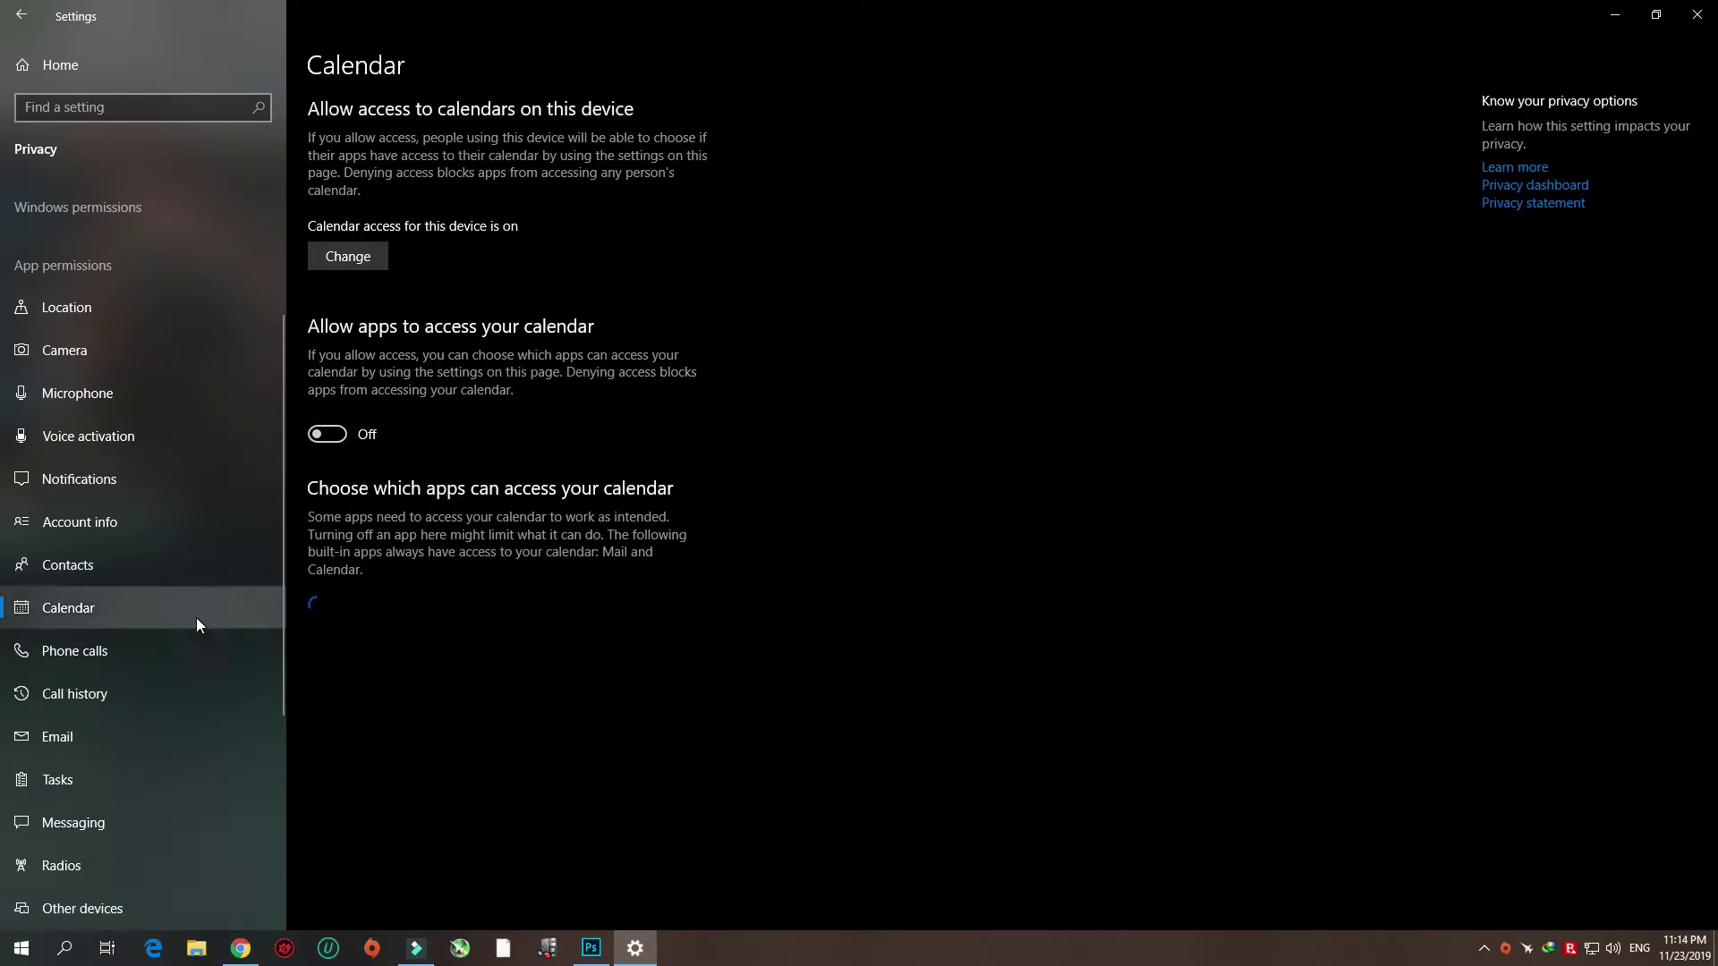
pyautogui.click(123, 653)
pyautogui.scroll(-5, 167, 519)
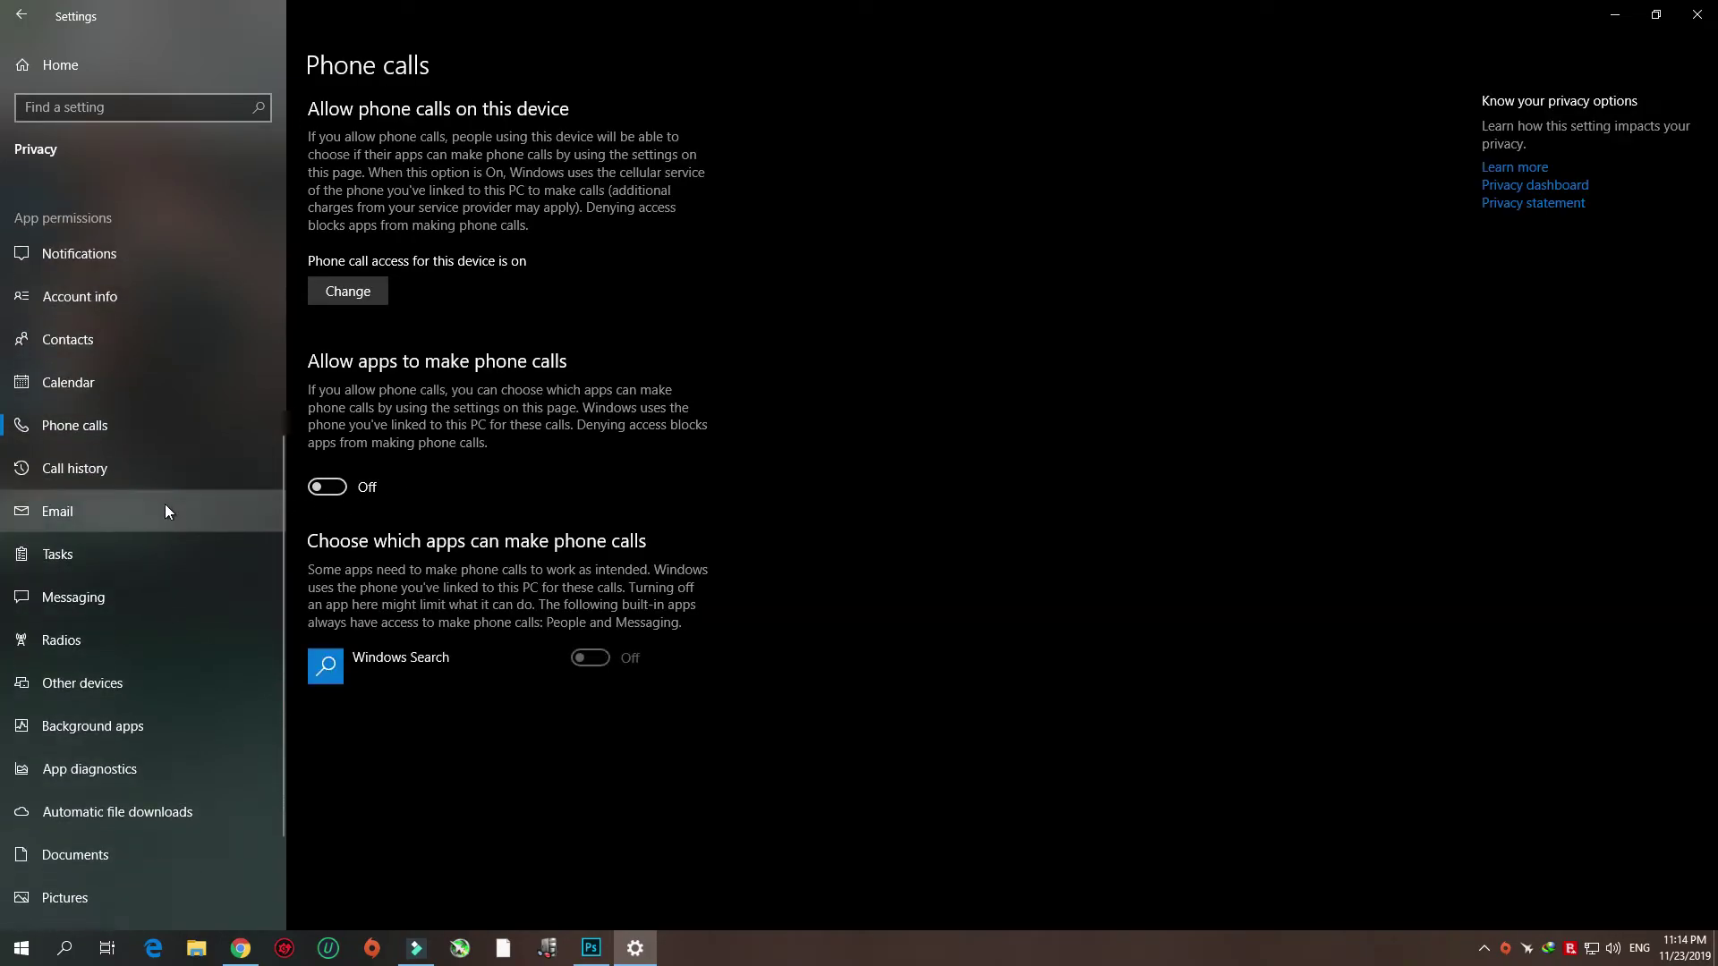
# Turn off app access to the call history in the Privacy settings.
pyautogui.click(138, 474)
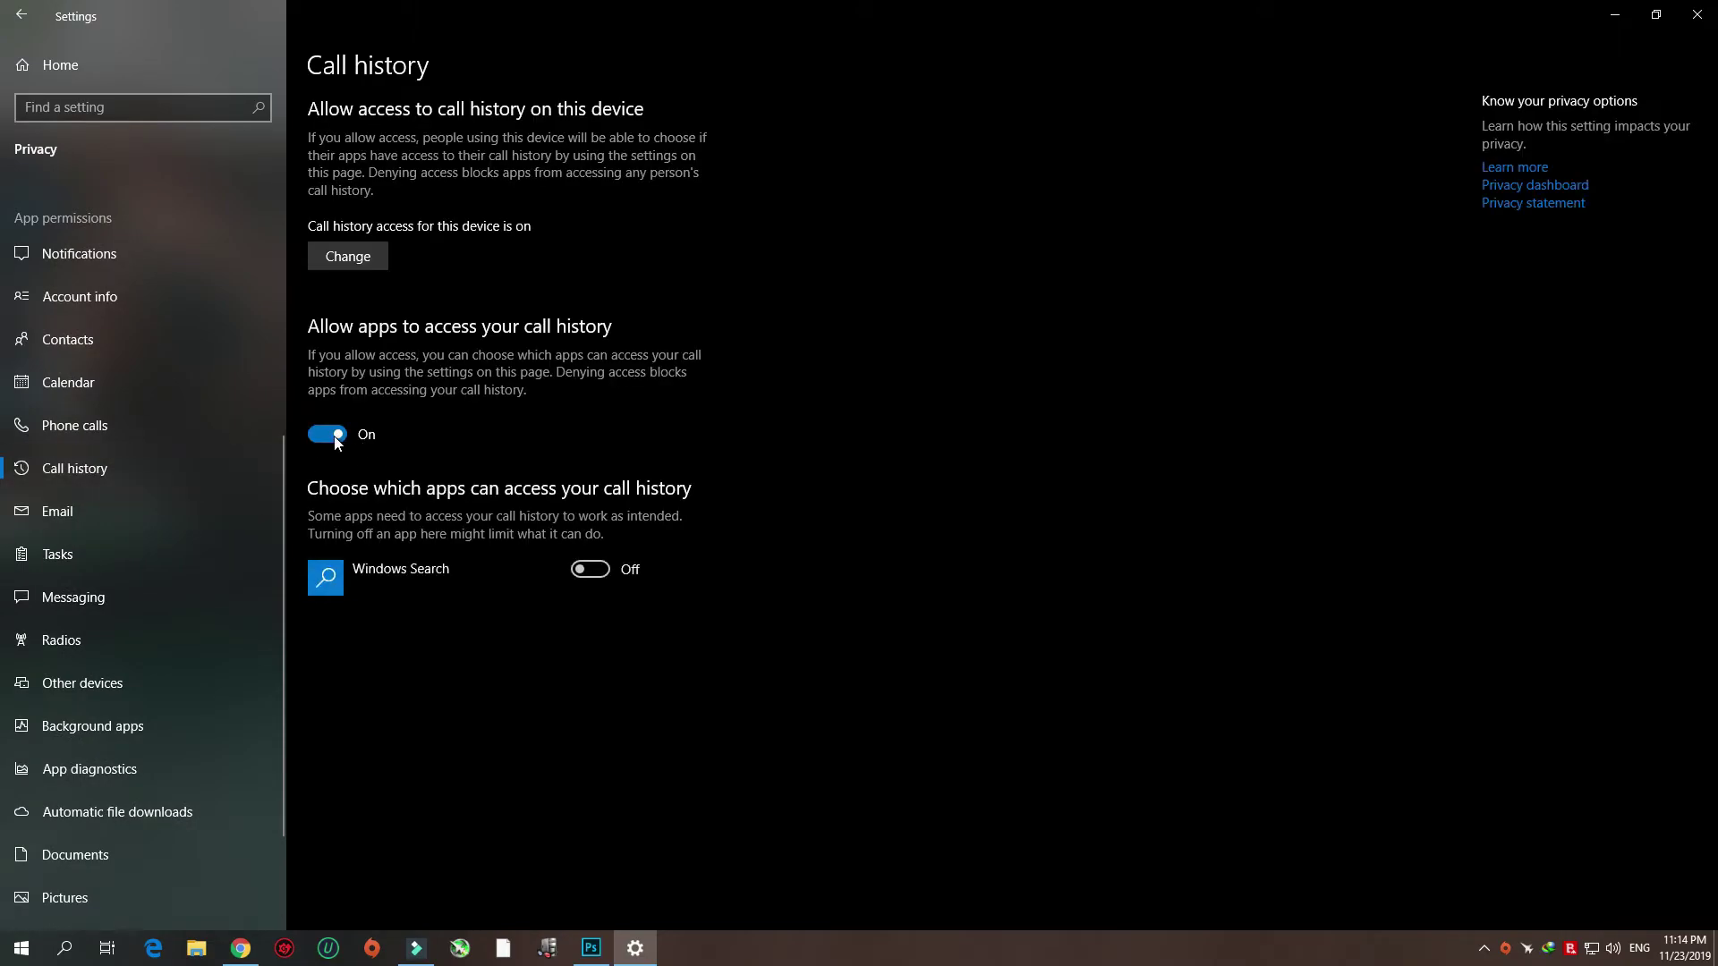
pyautogui.click(328, 435)
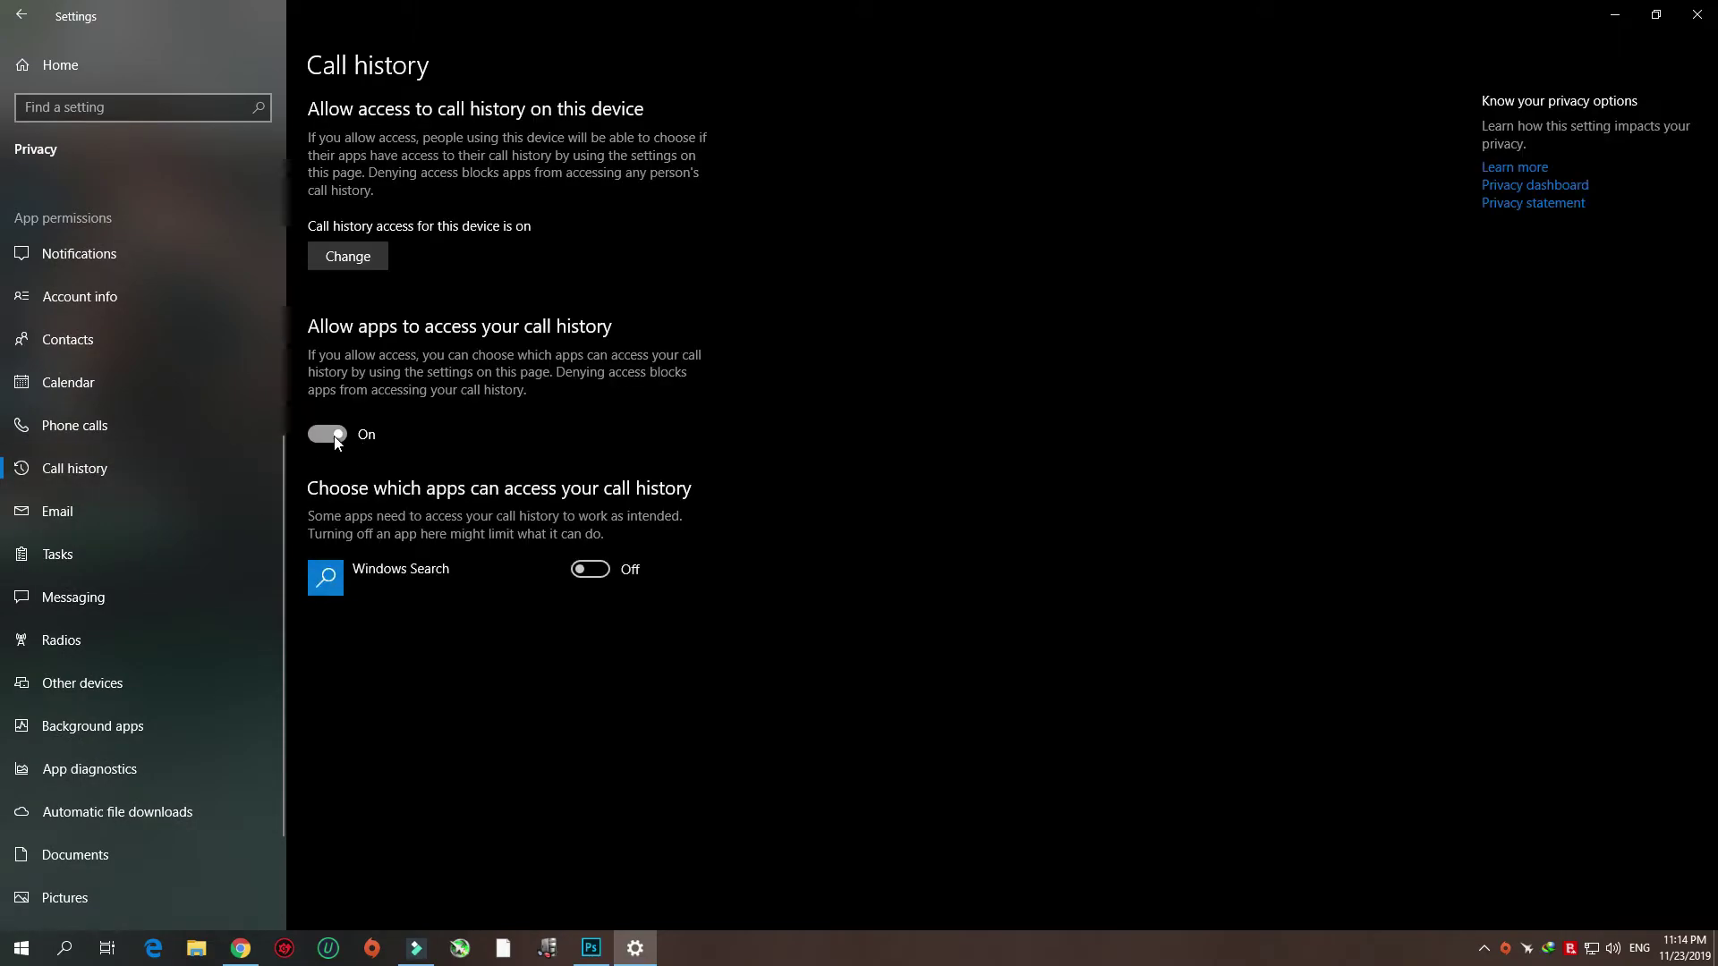
# Review the app permissions for email, tasks, messaging, radios, other devices, background apps and app diagnostics.
pyautogui.click(143, 499)
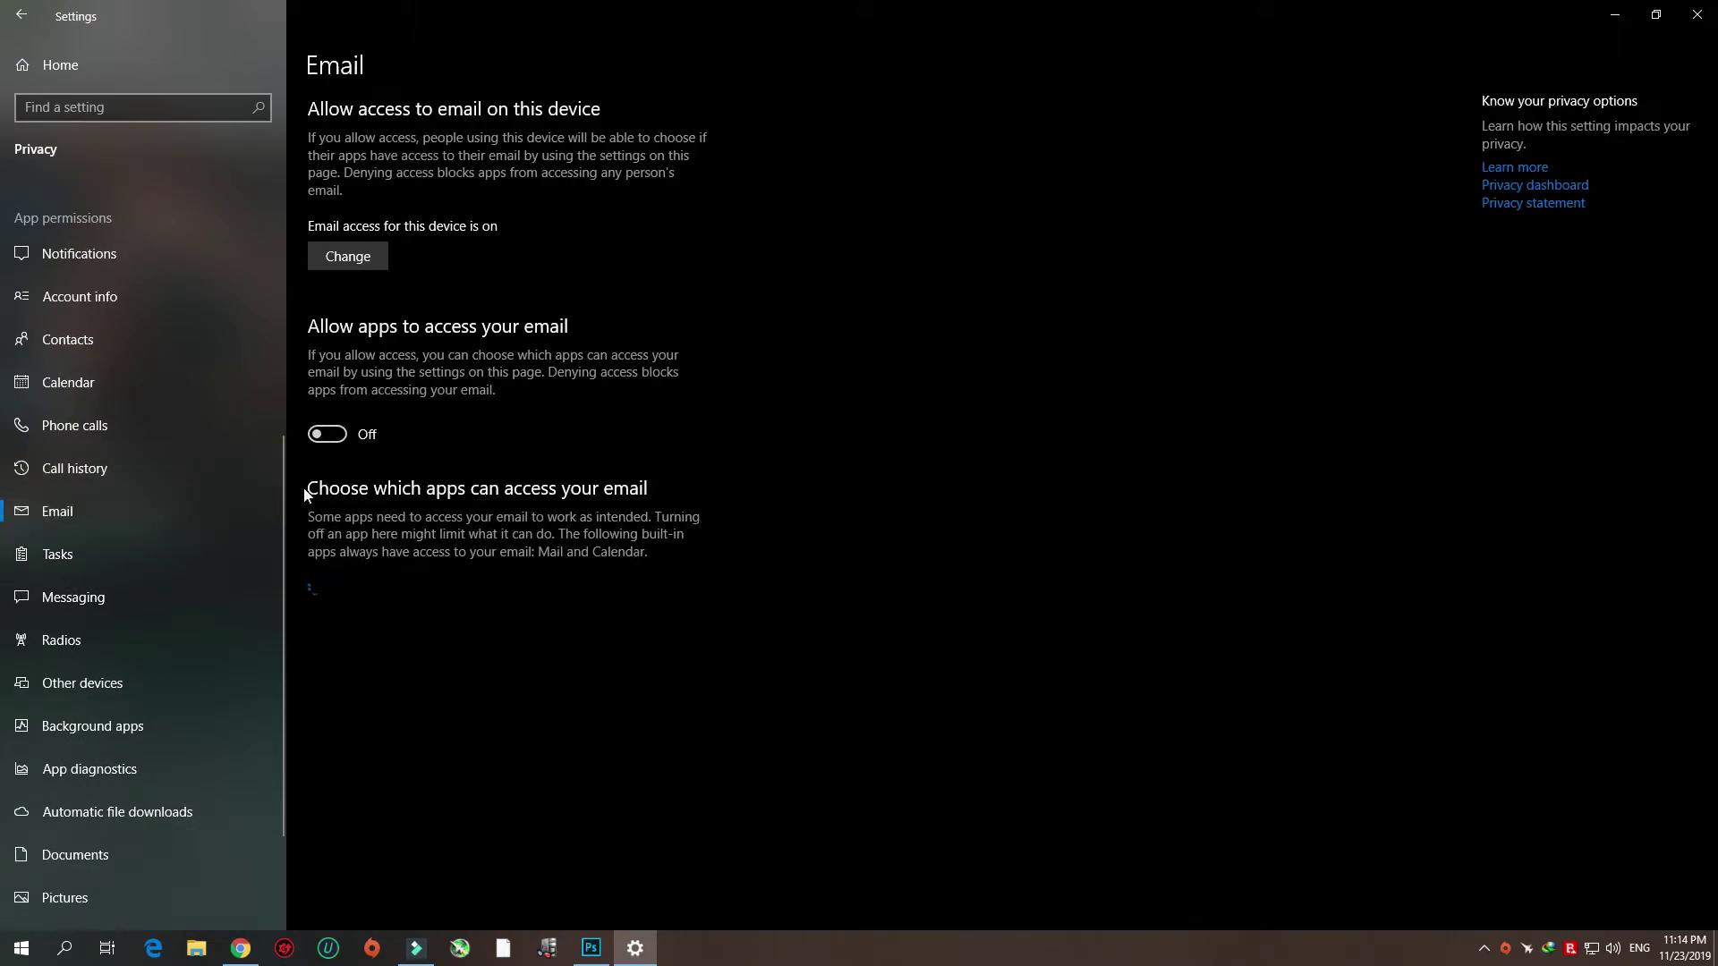
pyautogui.click(120, 541)
pyautogui.click(118, 599)
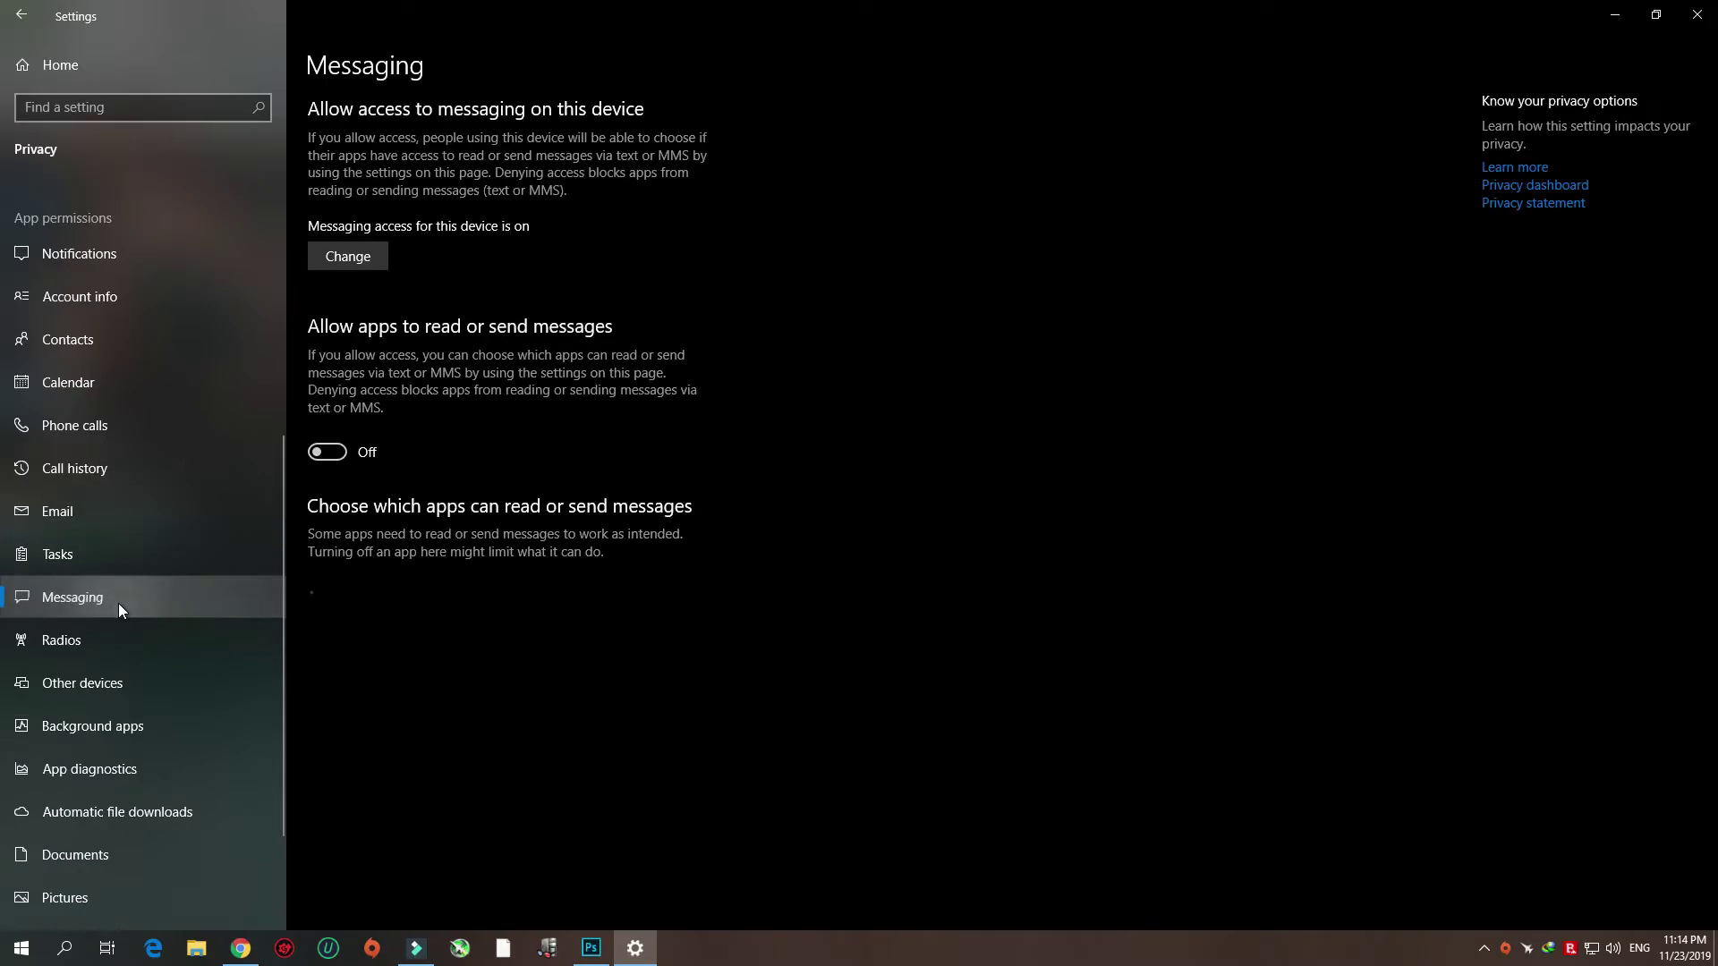
pyautogui.click(100, 635)
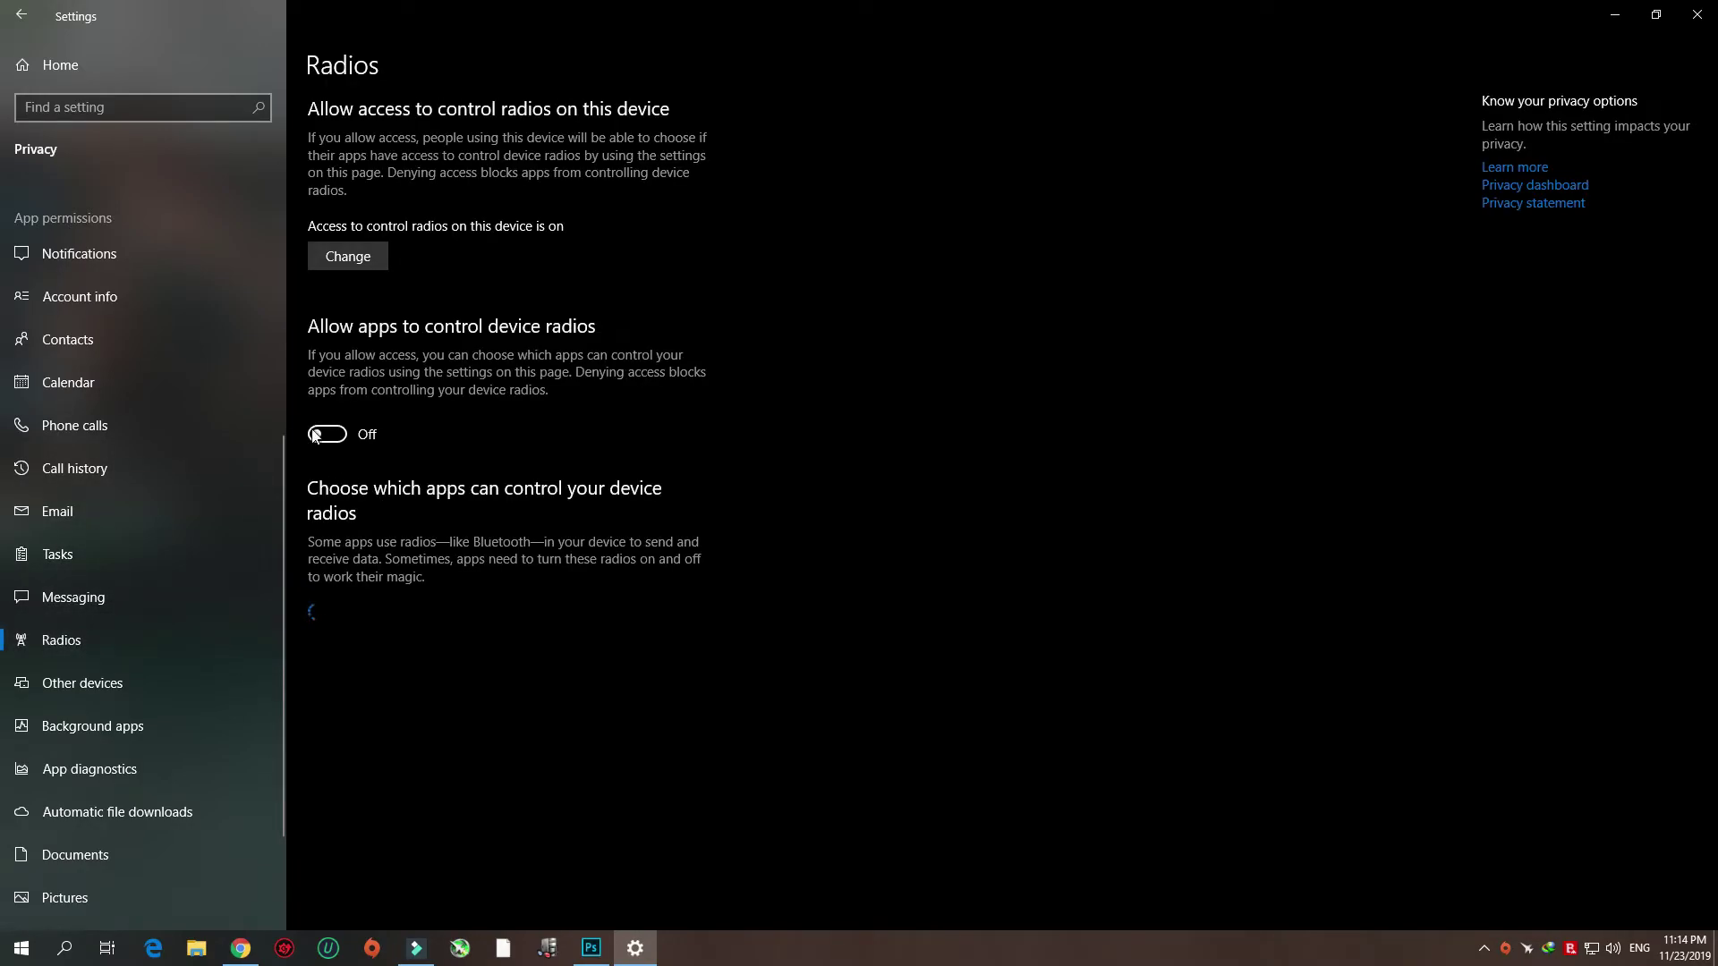
pyautogui.click(81, 682)
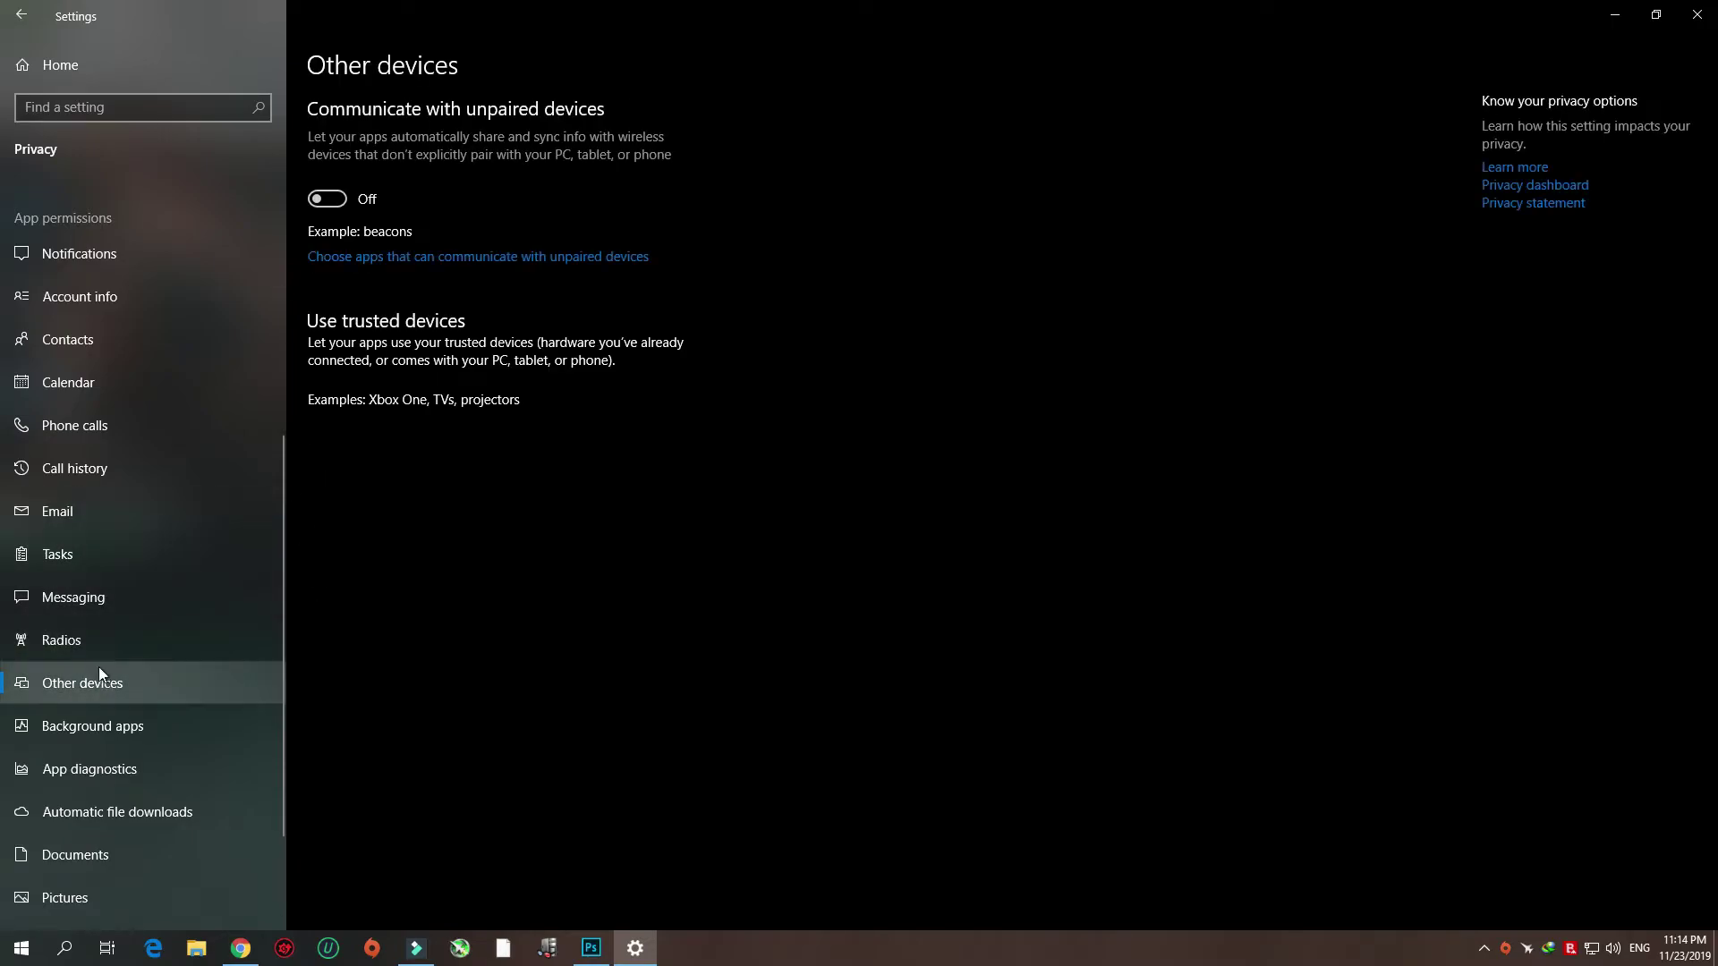
pyautogui.click(106, 721)
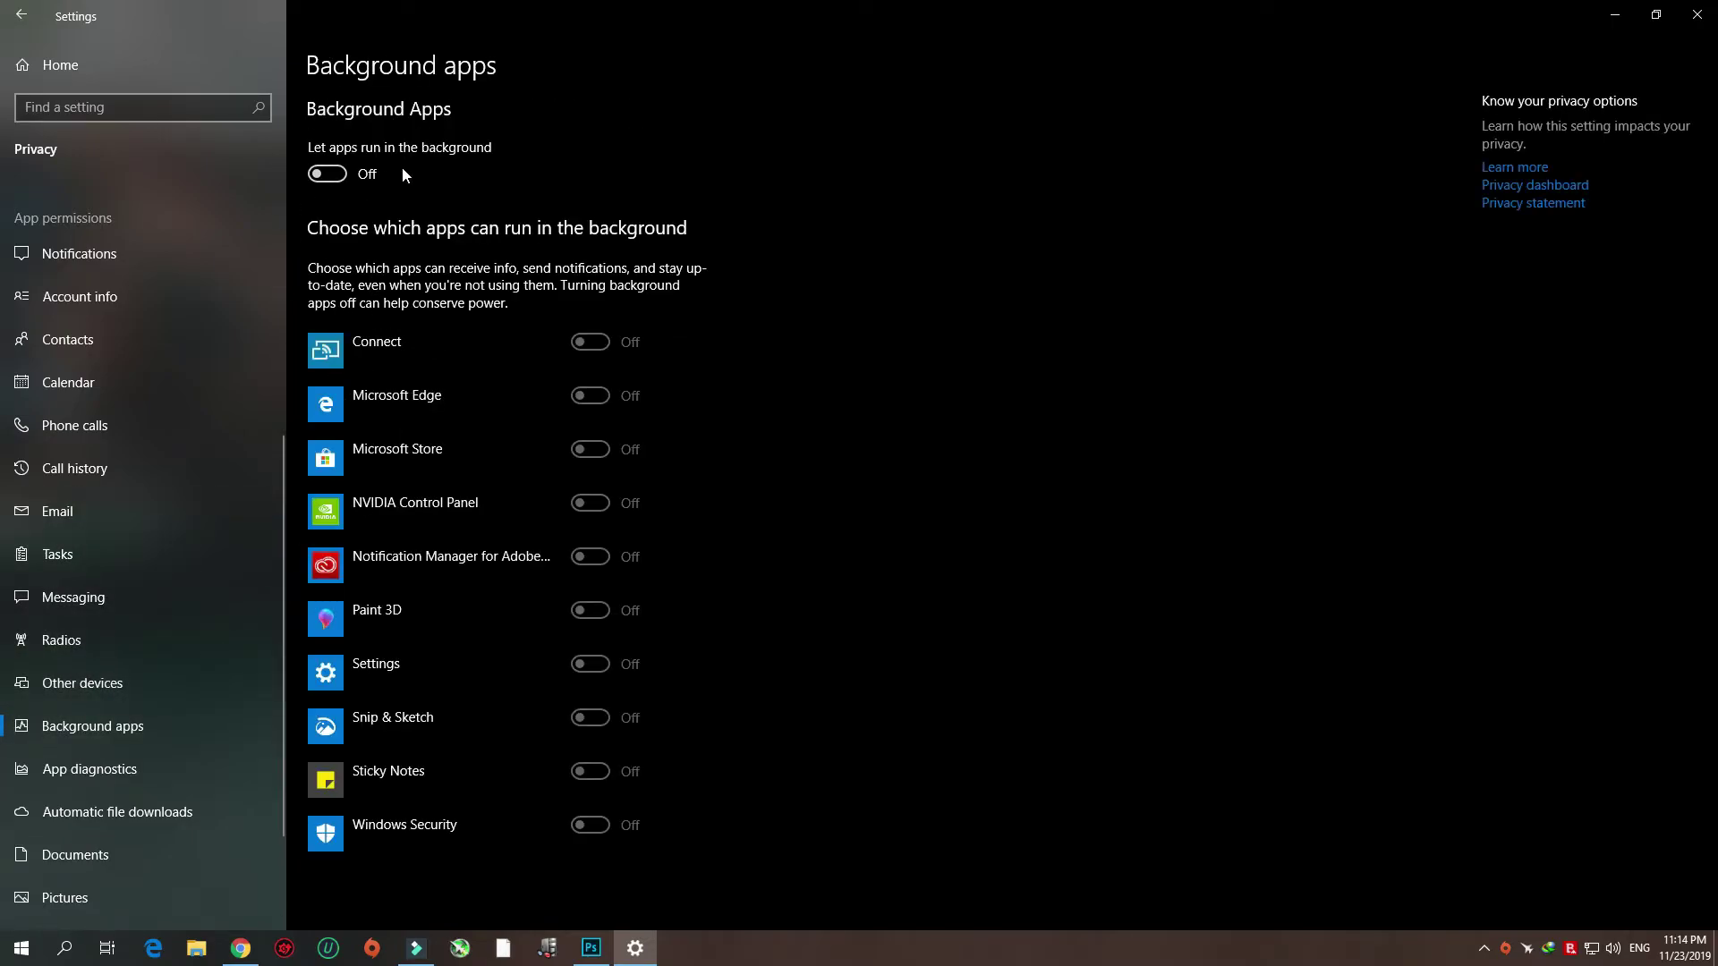
pyautogui.click(130, 764)
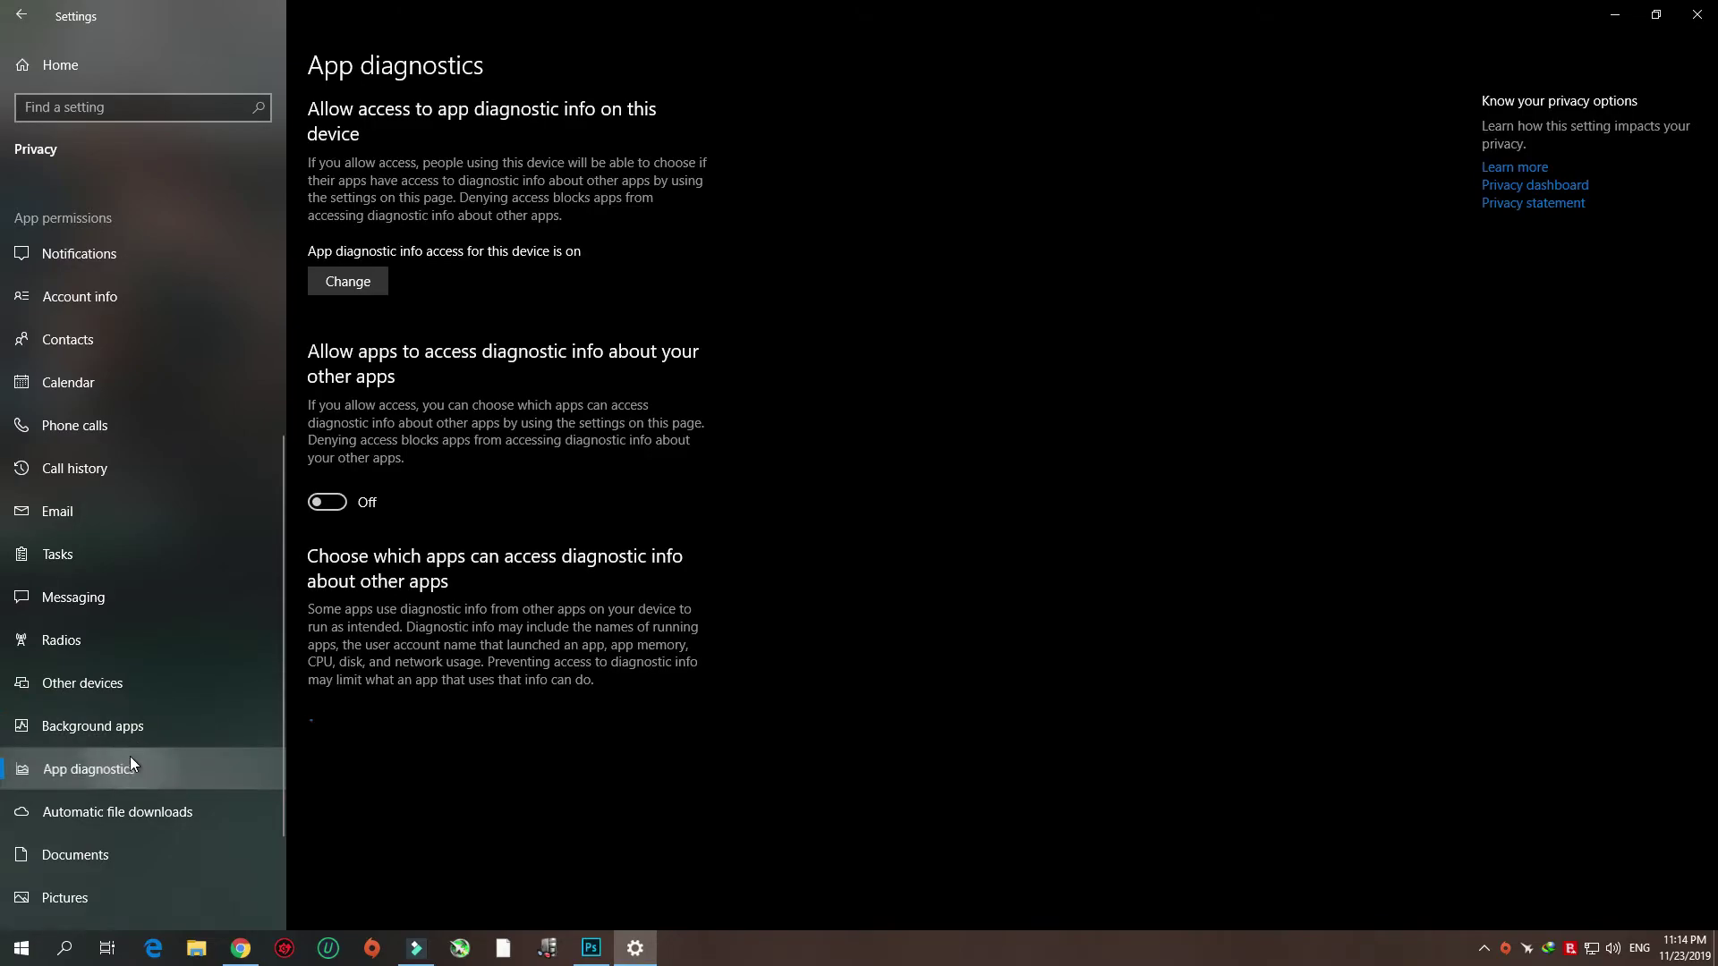
# Review the app permissions for documents, pictures, videos and the file system, and close the Settings window.
pyautogui.scroll(-3, 177, 674)
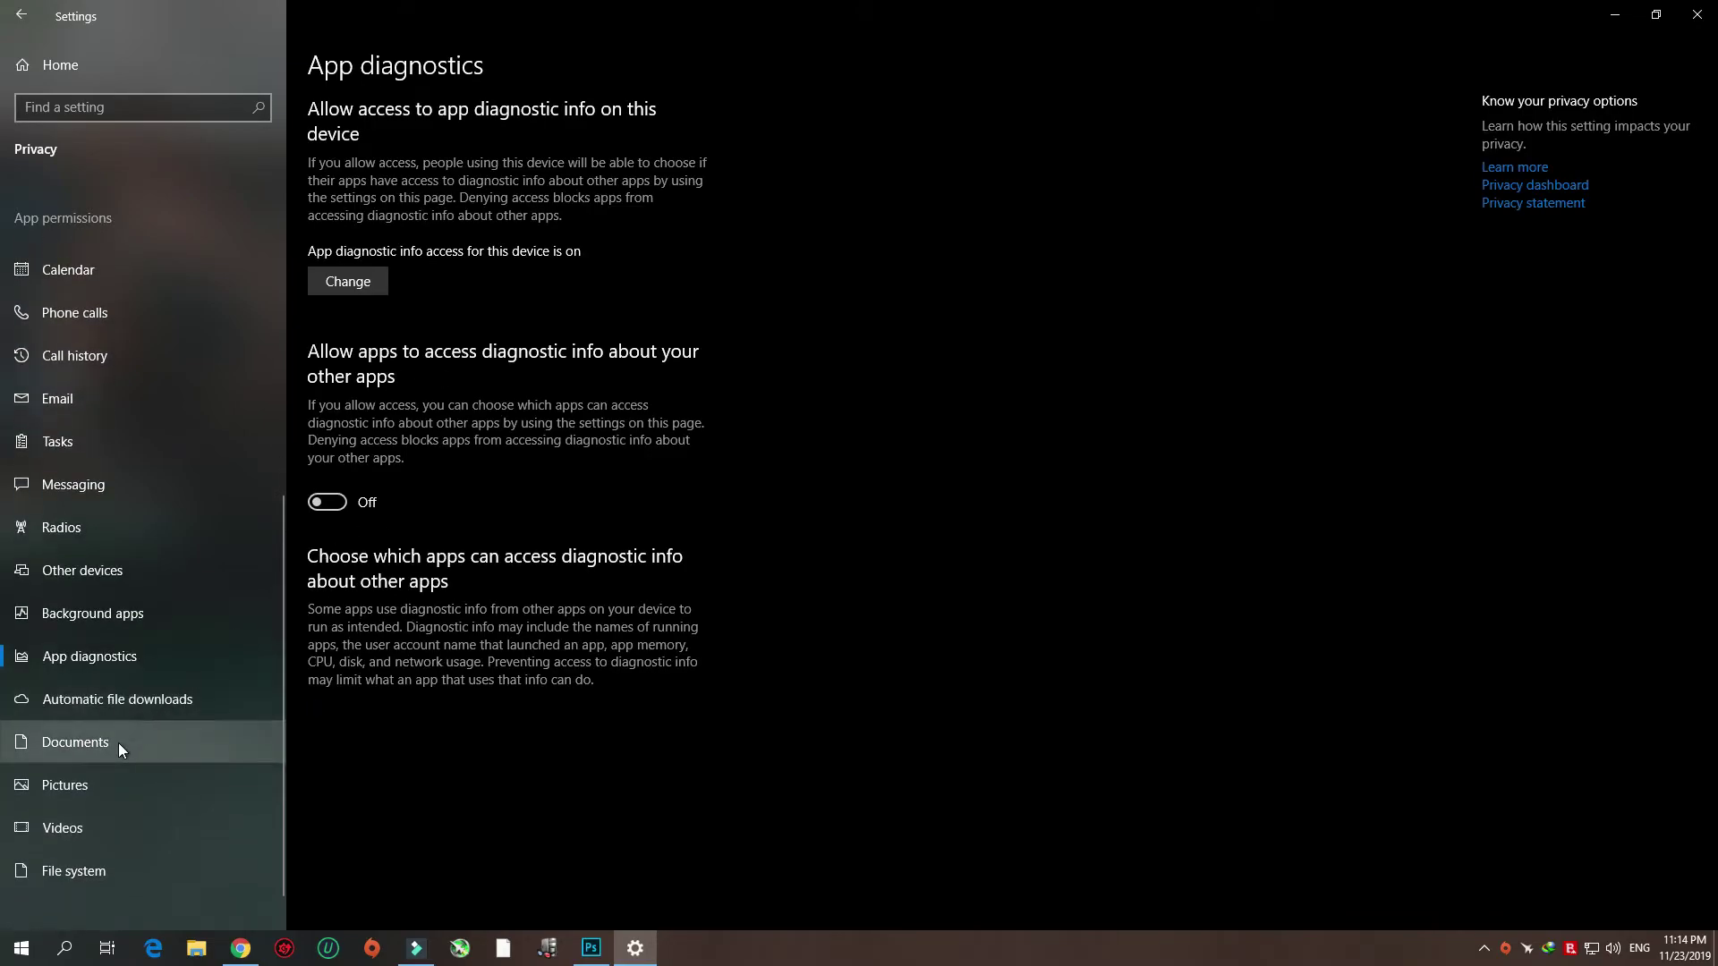
pyautogui.click(118, 743)
pyautogui.click(102, 784)
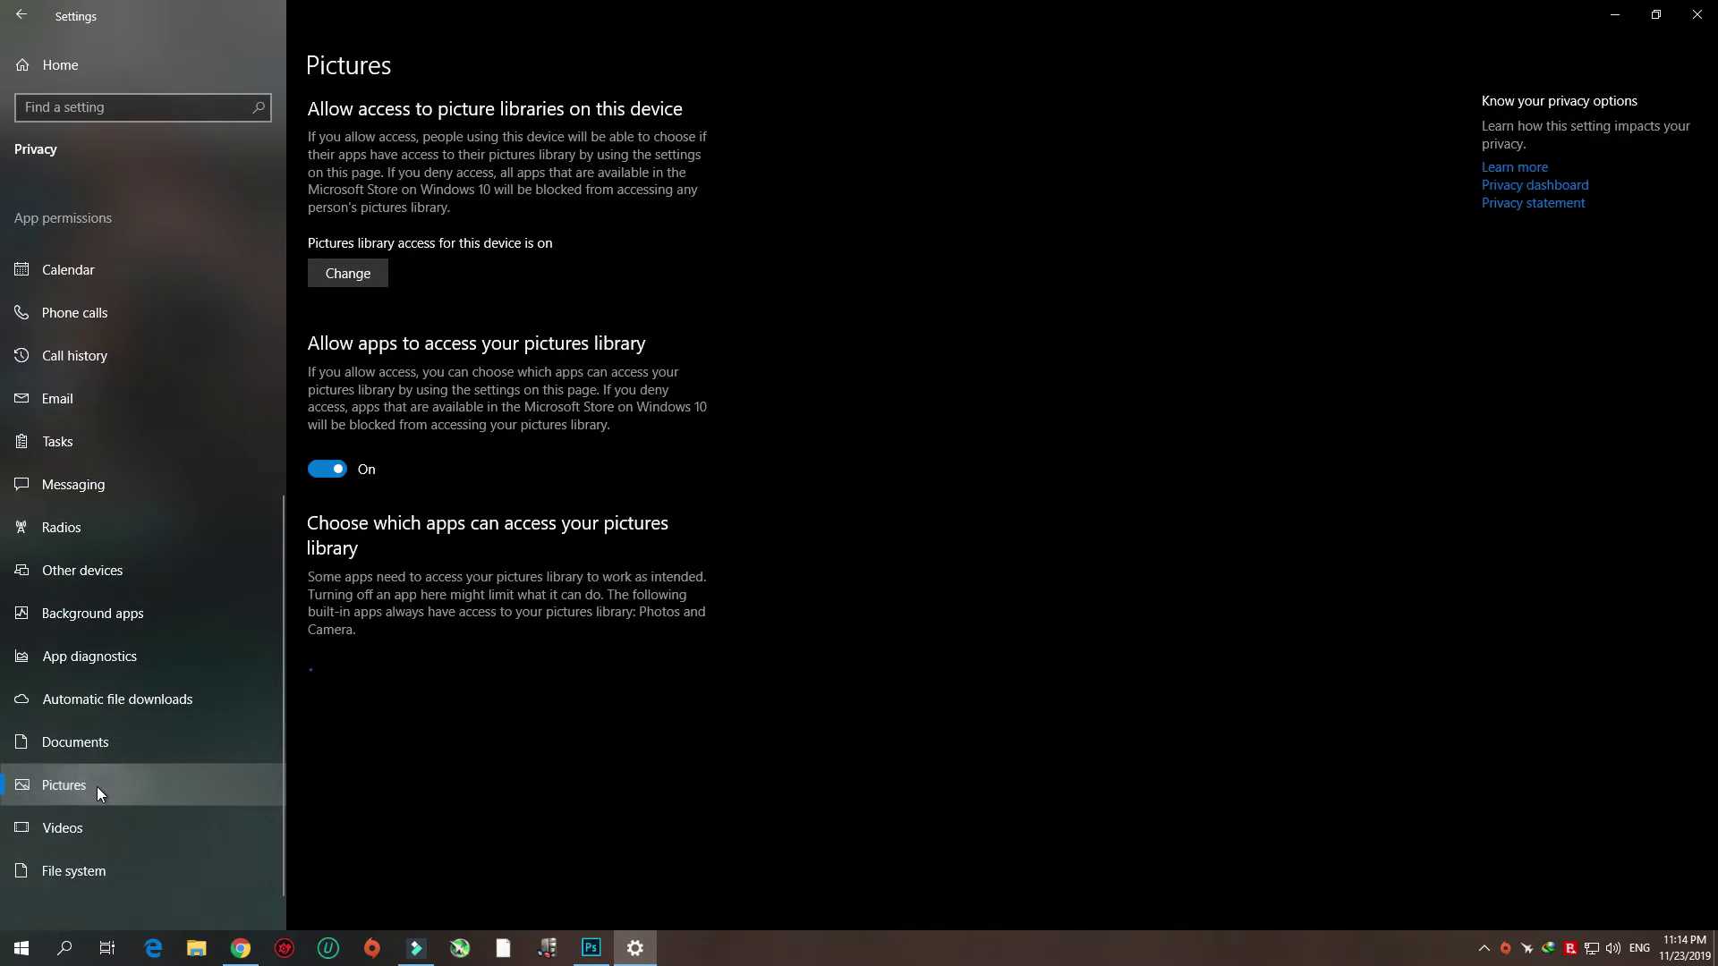
pyautogui.click(97, 820)
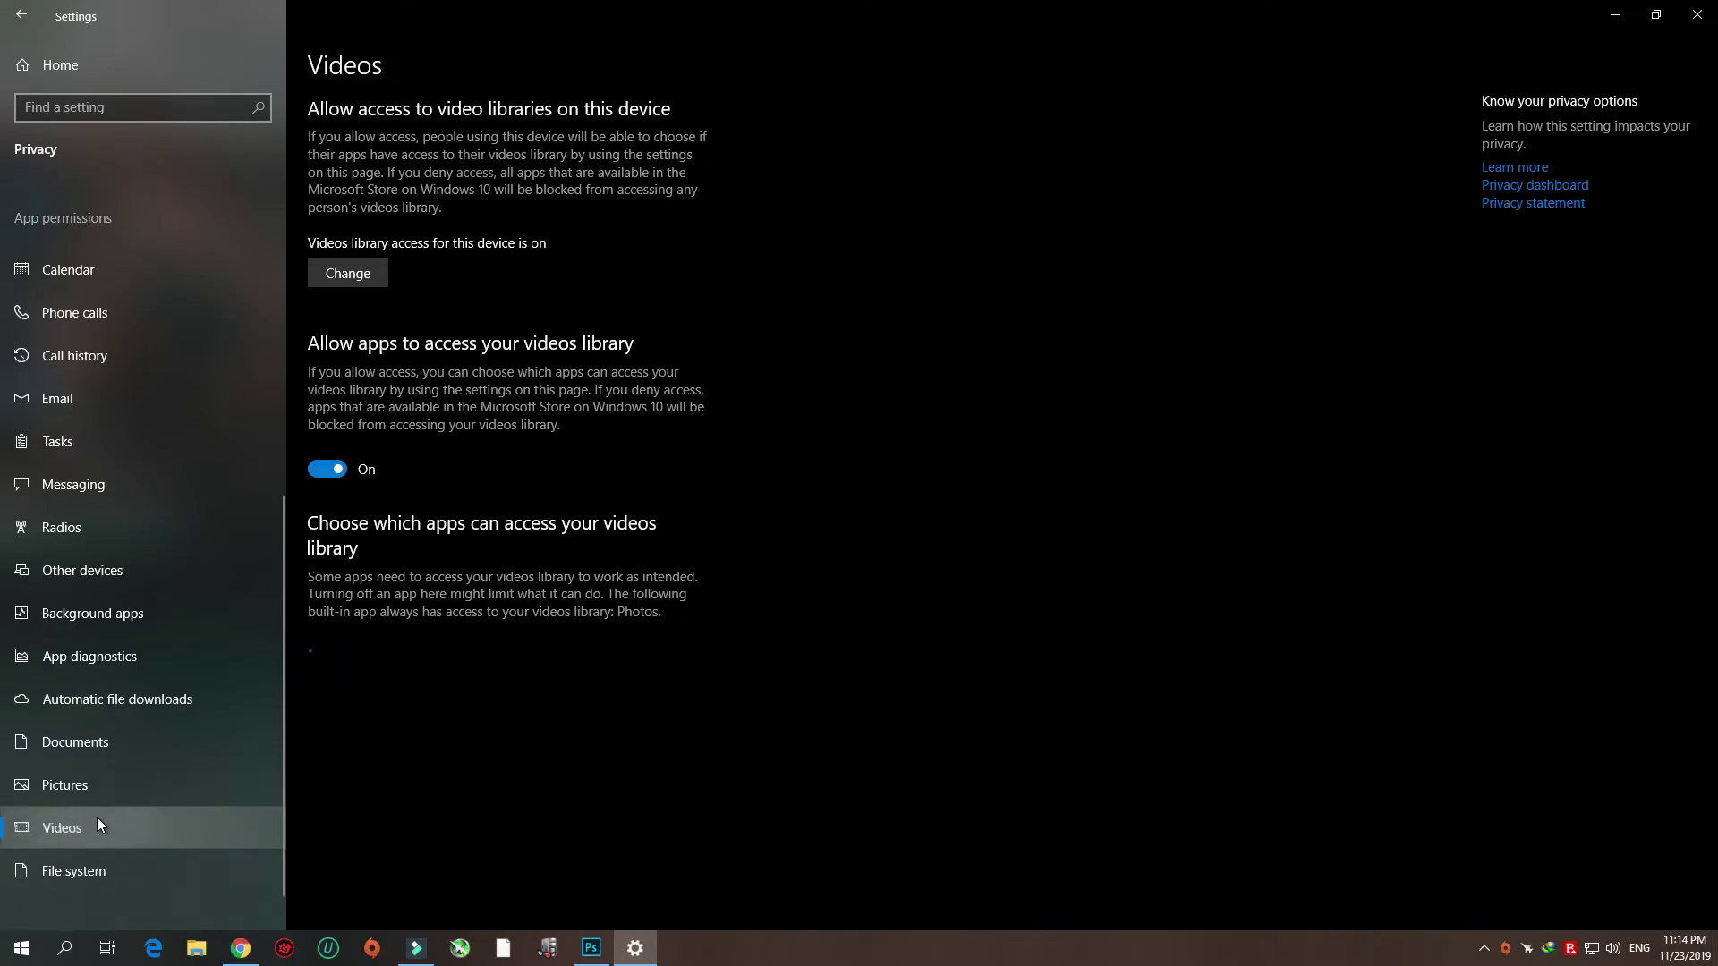
pyautogui.click(94, 863)
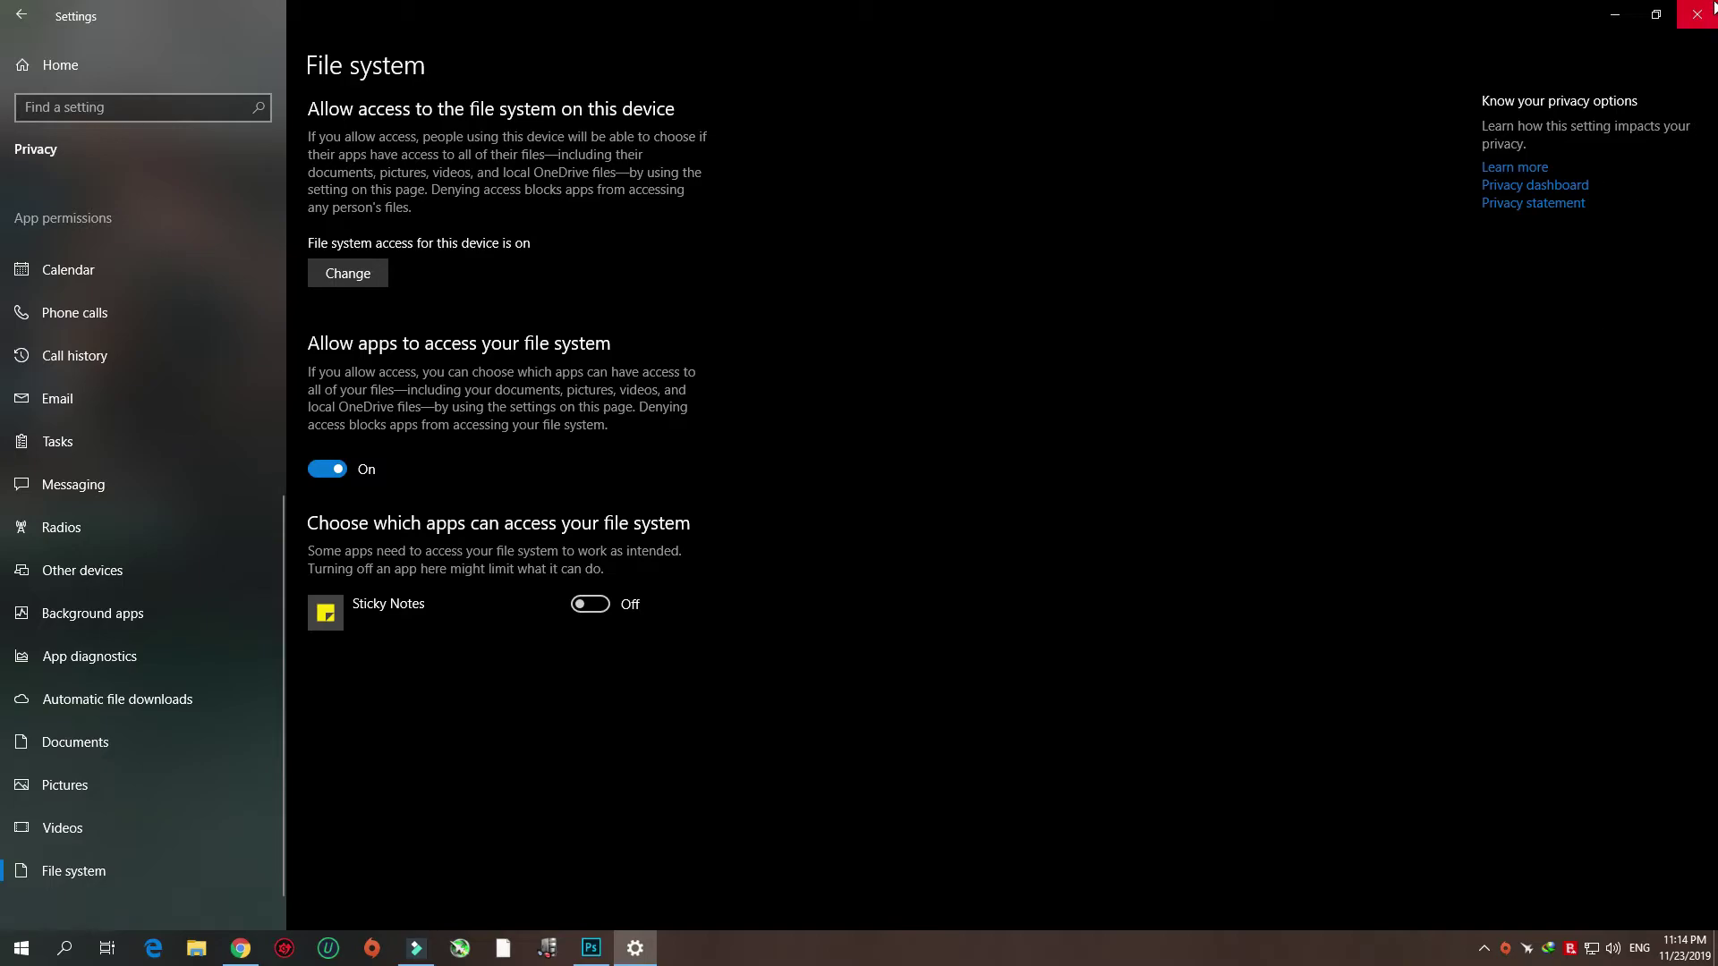
pyautogui.click(1696, 14)
# Open the NVIDIA Control Panel from the desktop and check the Image Sharpening option in the global 3D settings.
pyautogui.rightClick(581, 343)
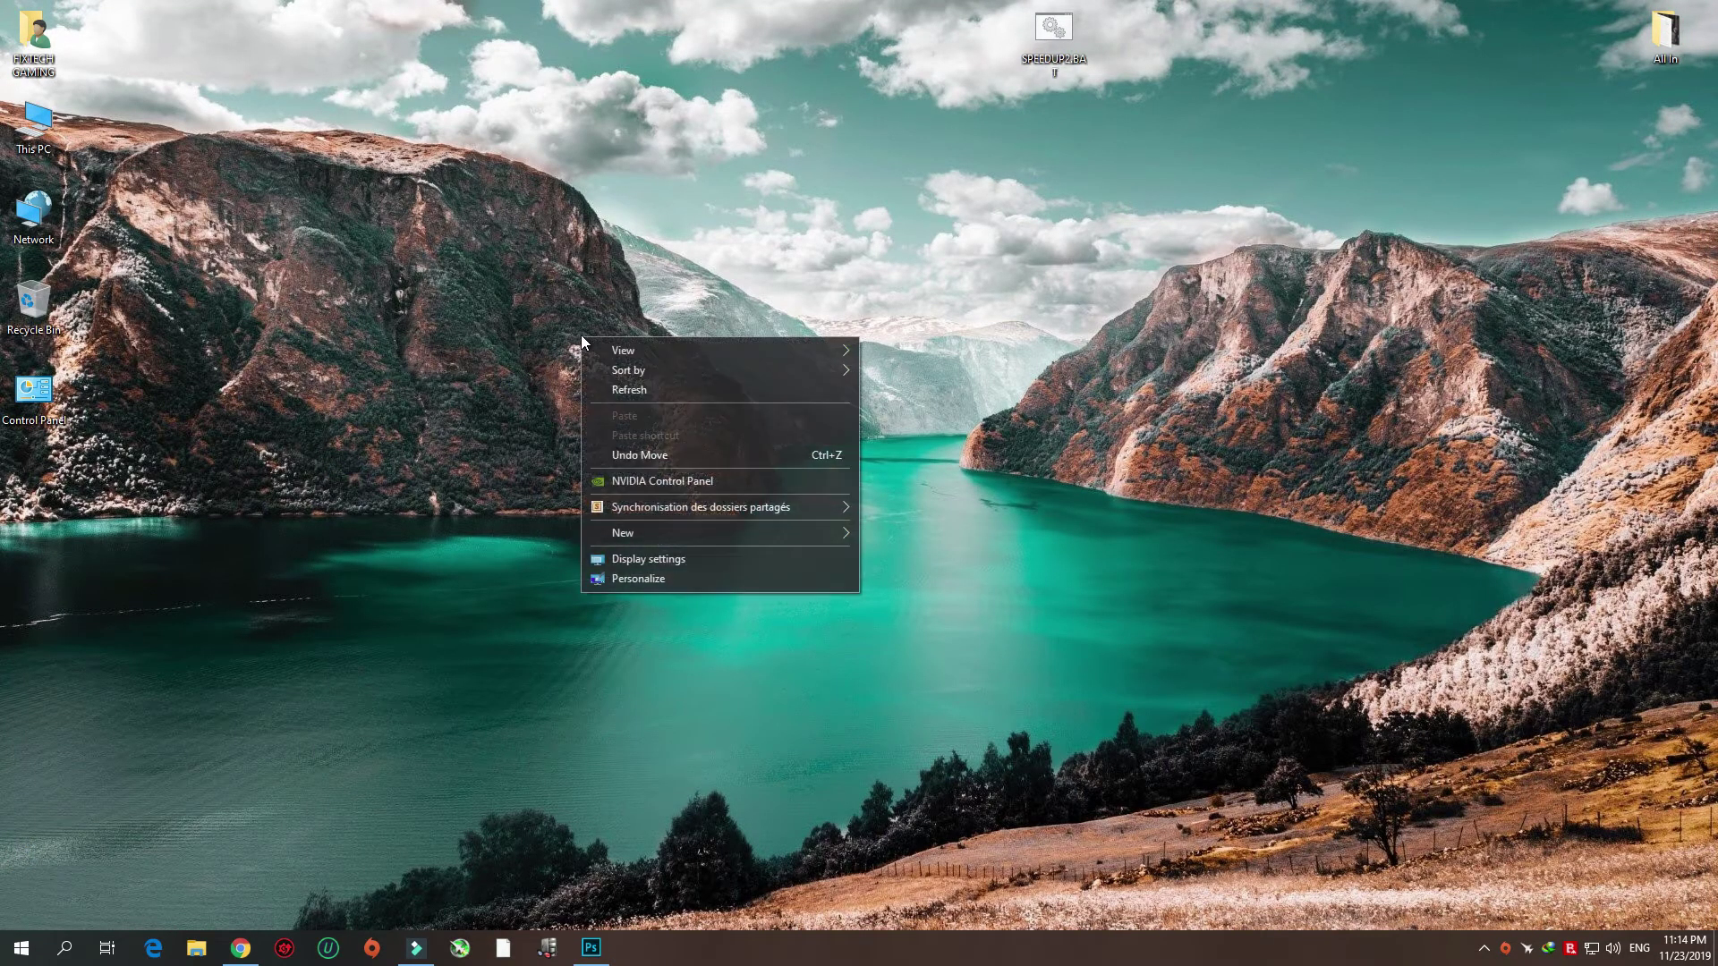
pyautogui.click(693, 481)
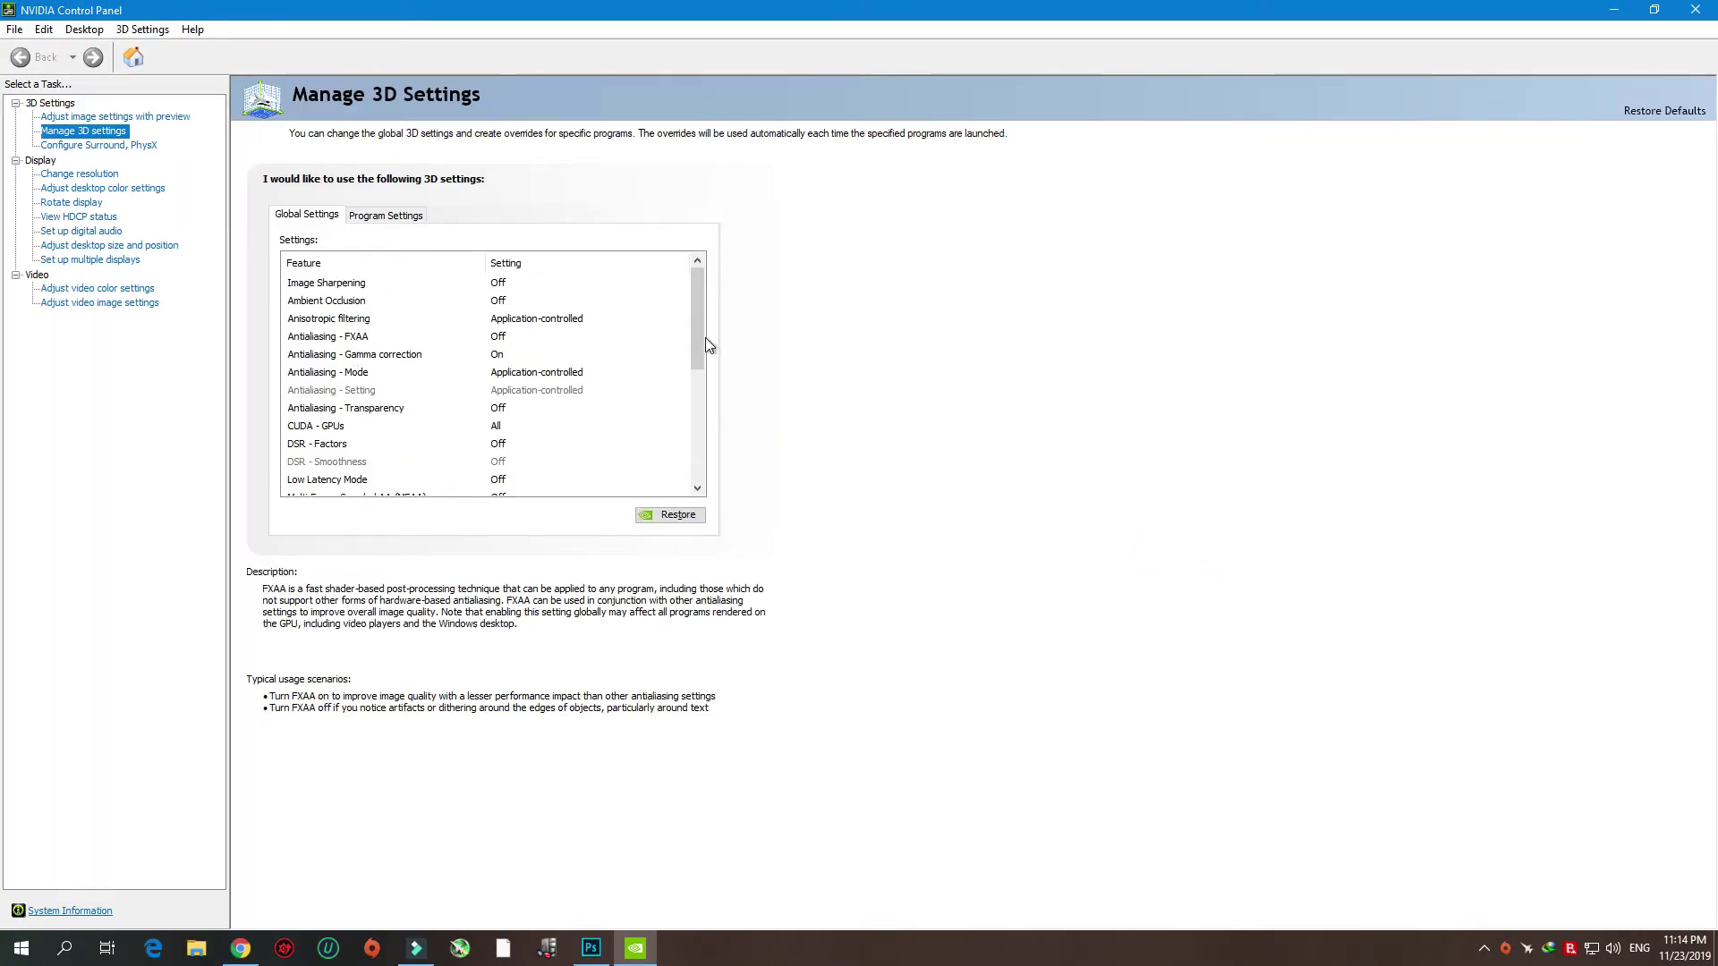
pyautogui.click(499, 287)
pyautogui.click(819, 280)
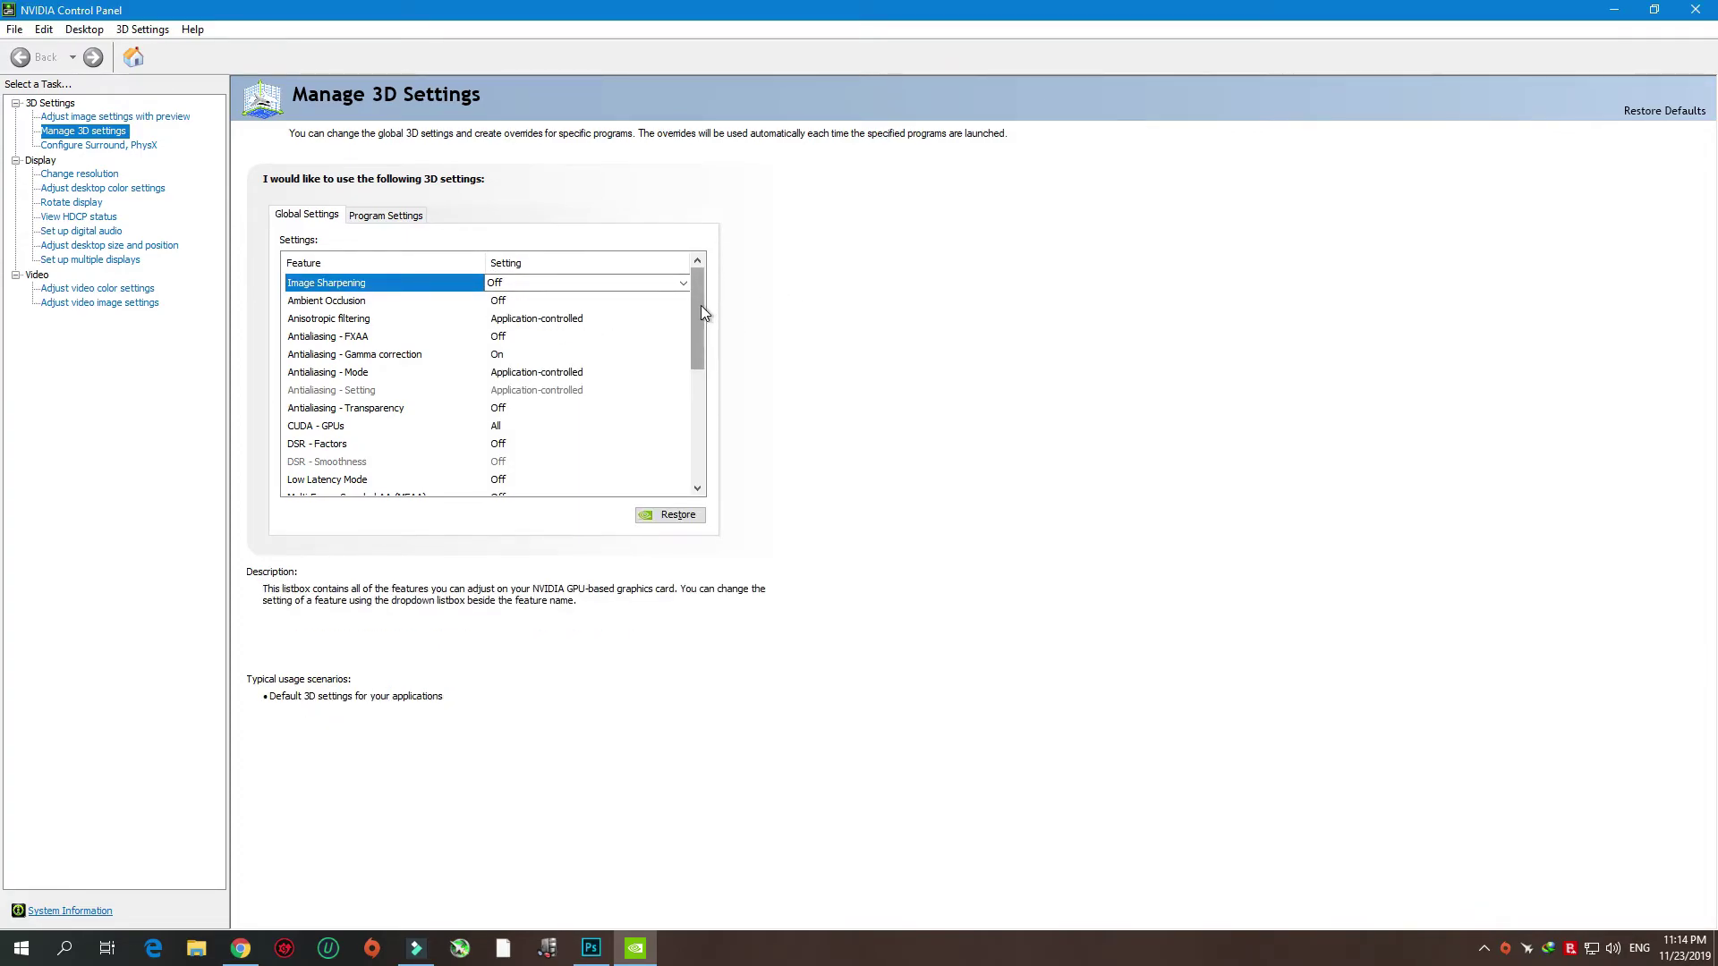
# Set the Power management mode in the global 3D settings to Prefer maximum performance.
pyautogui.moveTo(703, 306); pyautogui.dragTo(717, 394)
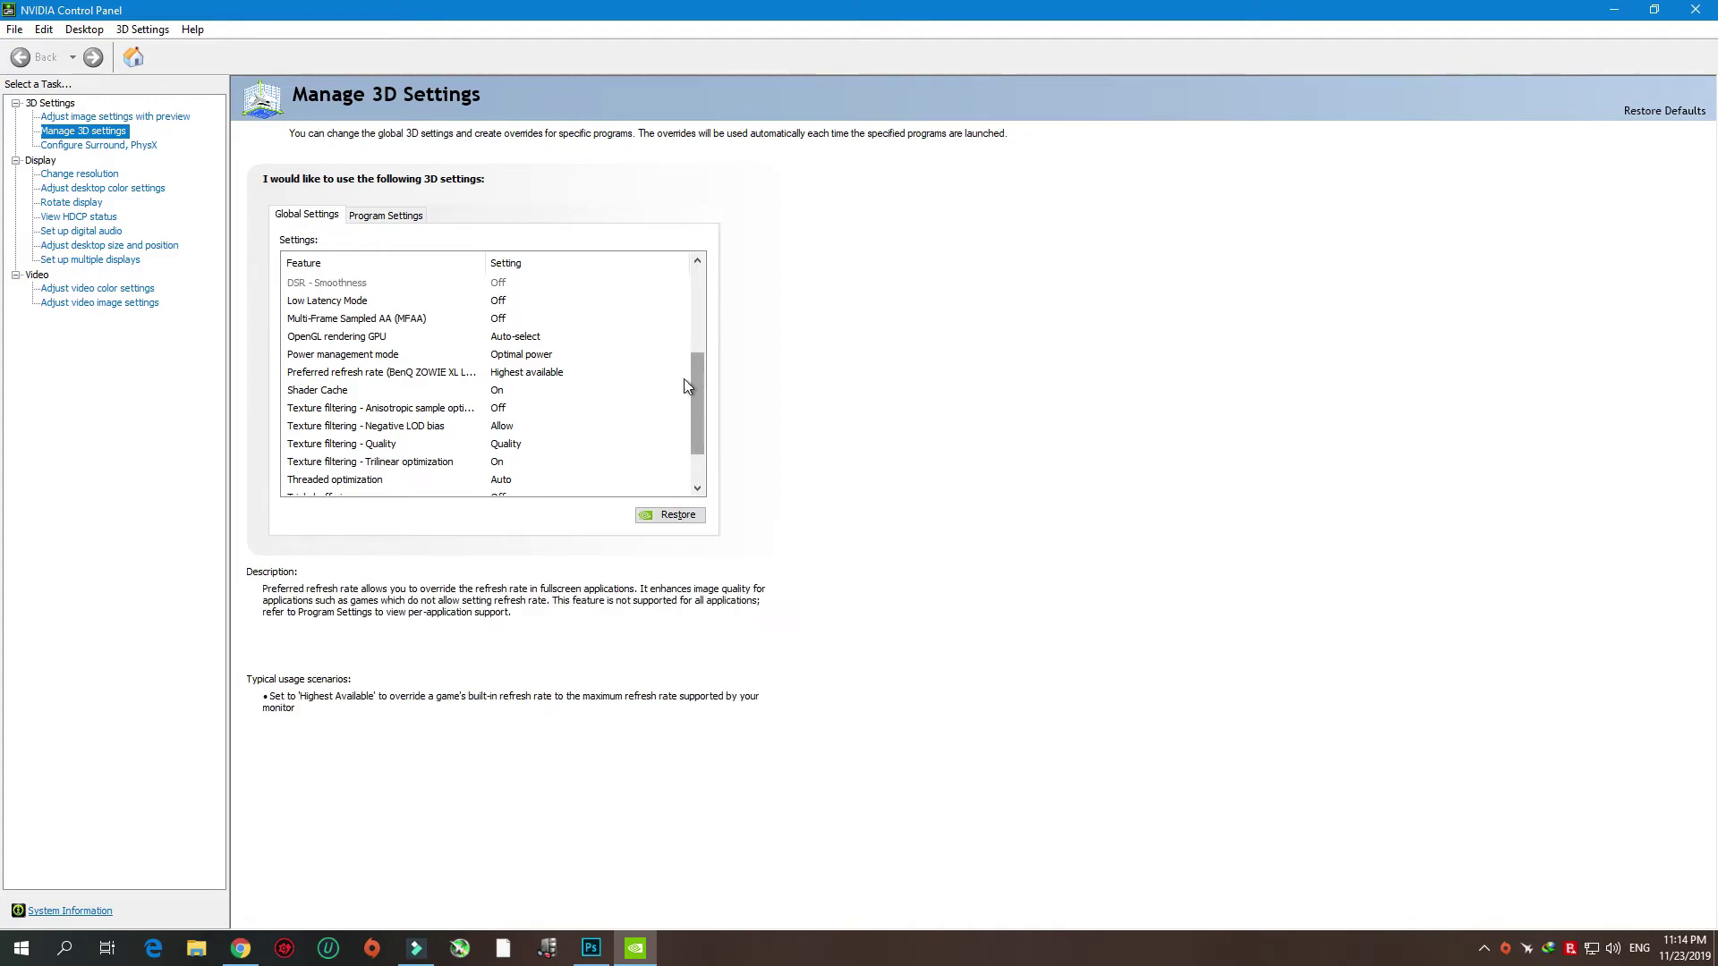
pyautogui.click(524, 358)
pyautogui.click(524, 355)
pyautogui.click(584, 401)
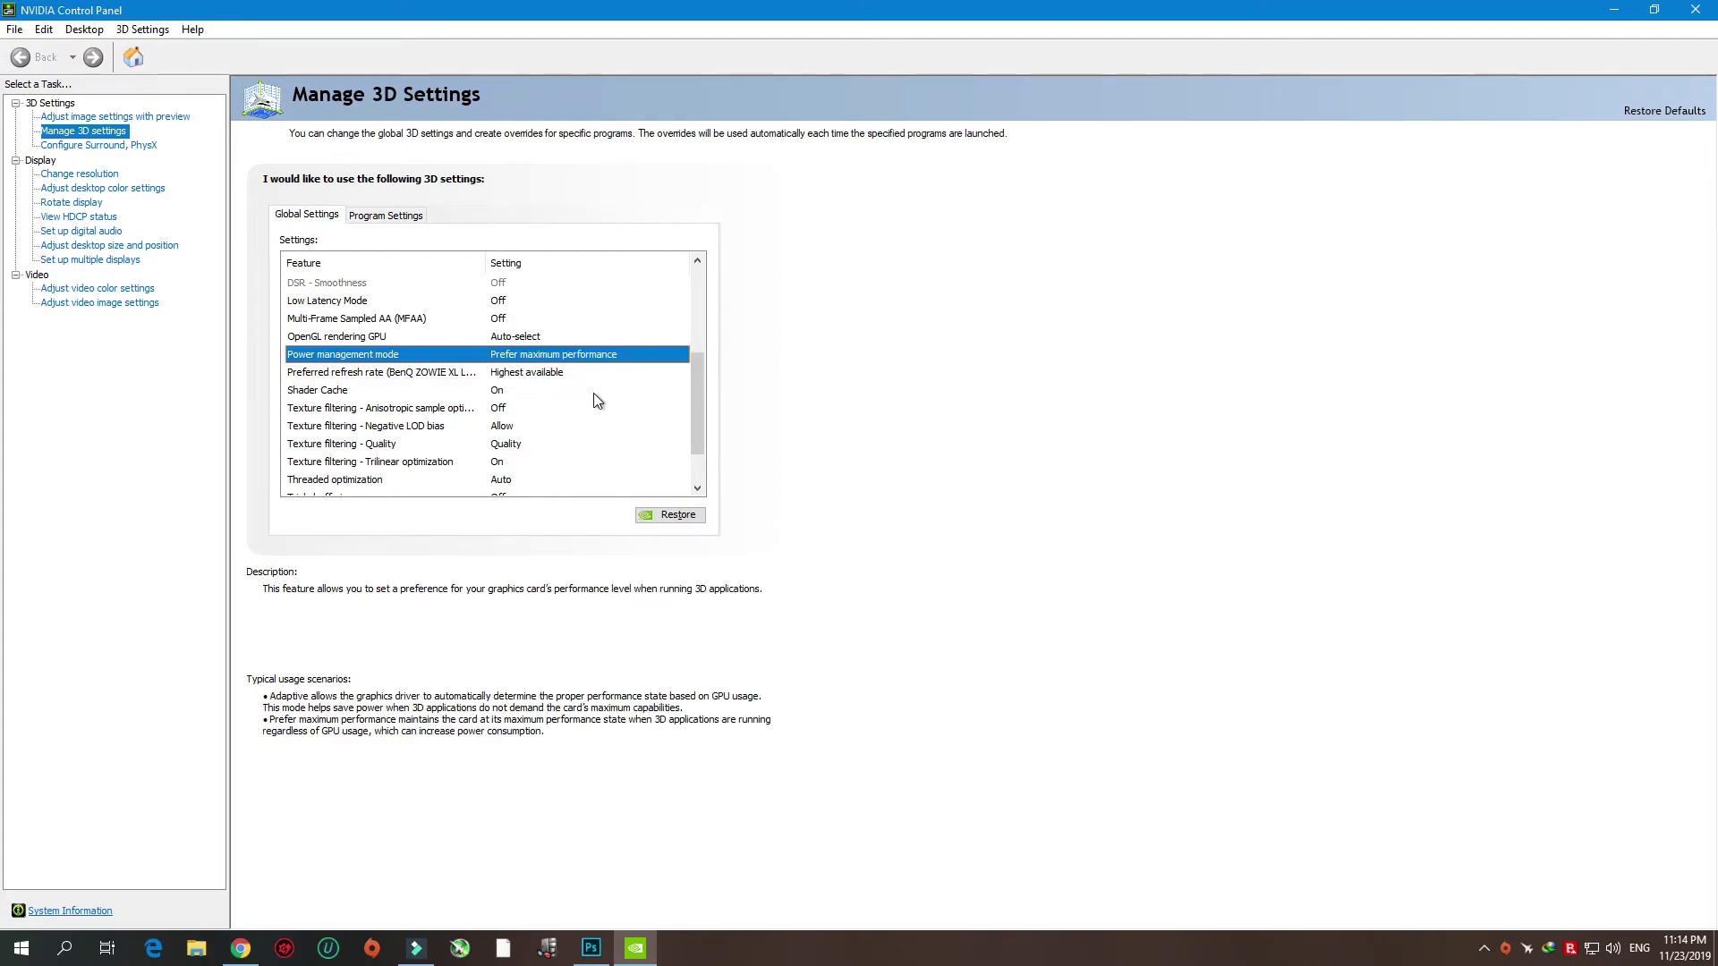
# Check the remaining global 3D settings, apply the changes and close the NVIDIA Control Panel.
pyautogui.moveTo(697, 357); pyautogui.dragTo(691, 403)
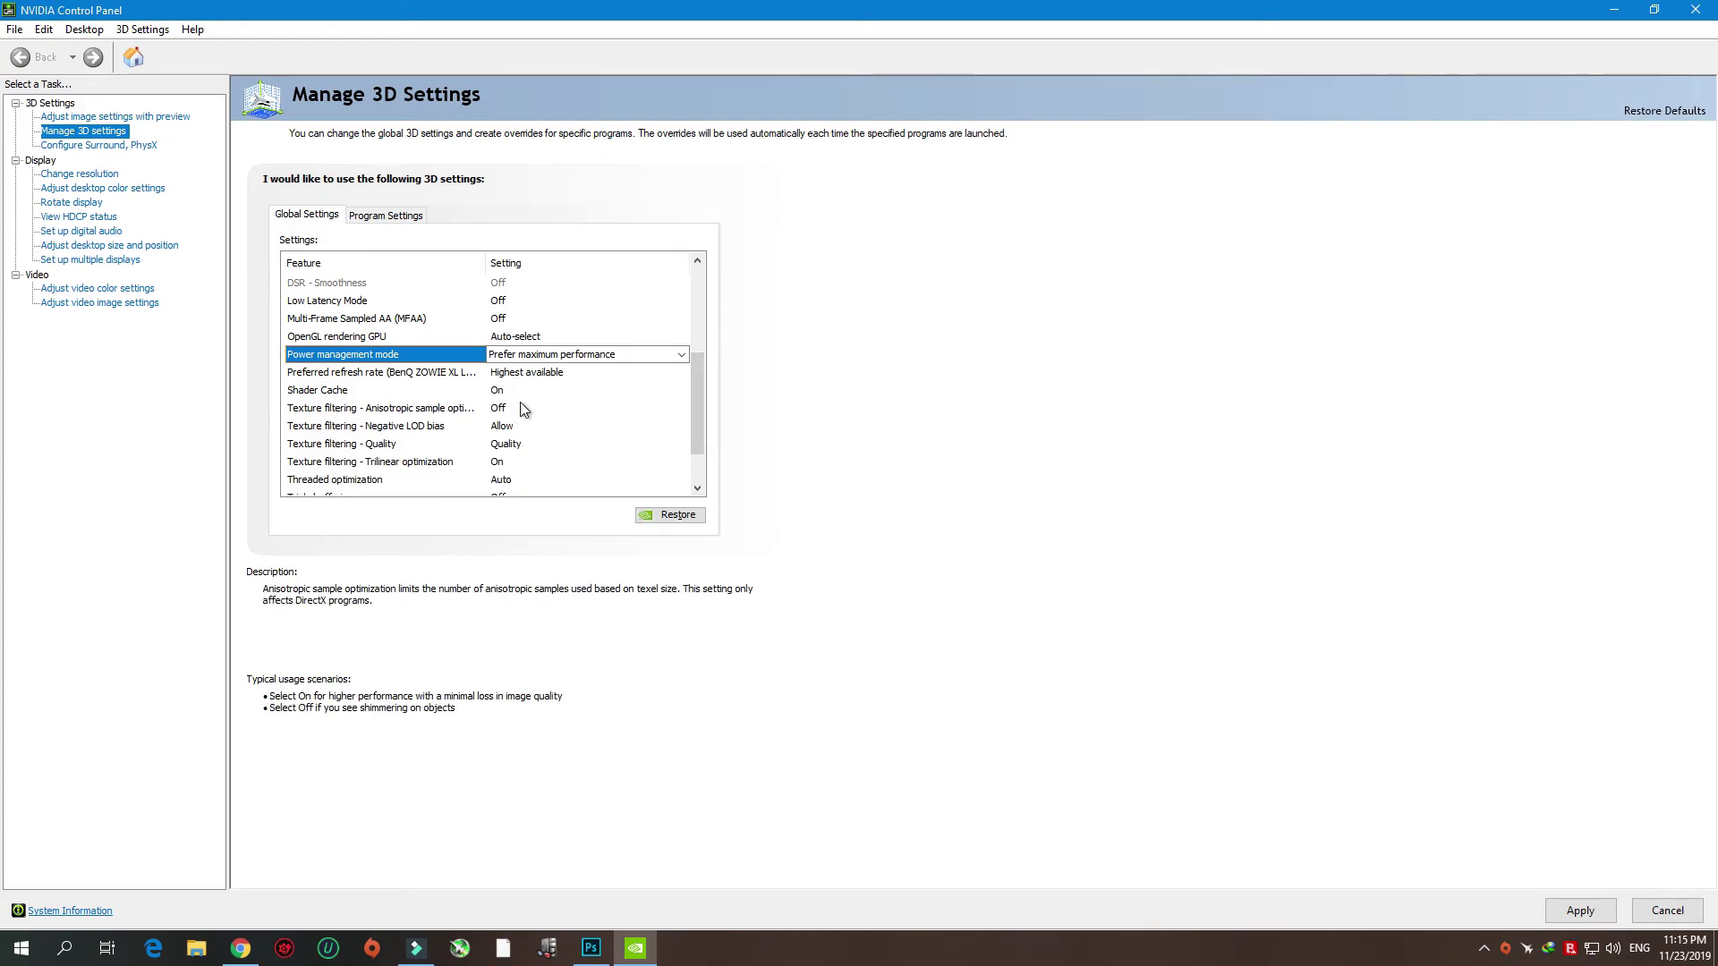
pyautogui.scroll(-1, 537, 420)
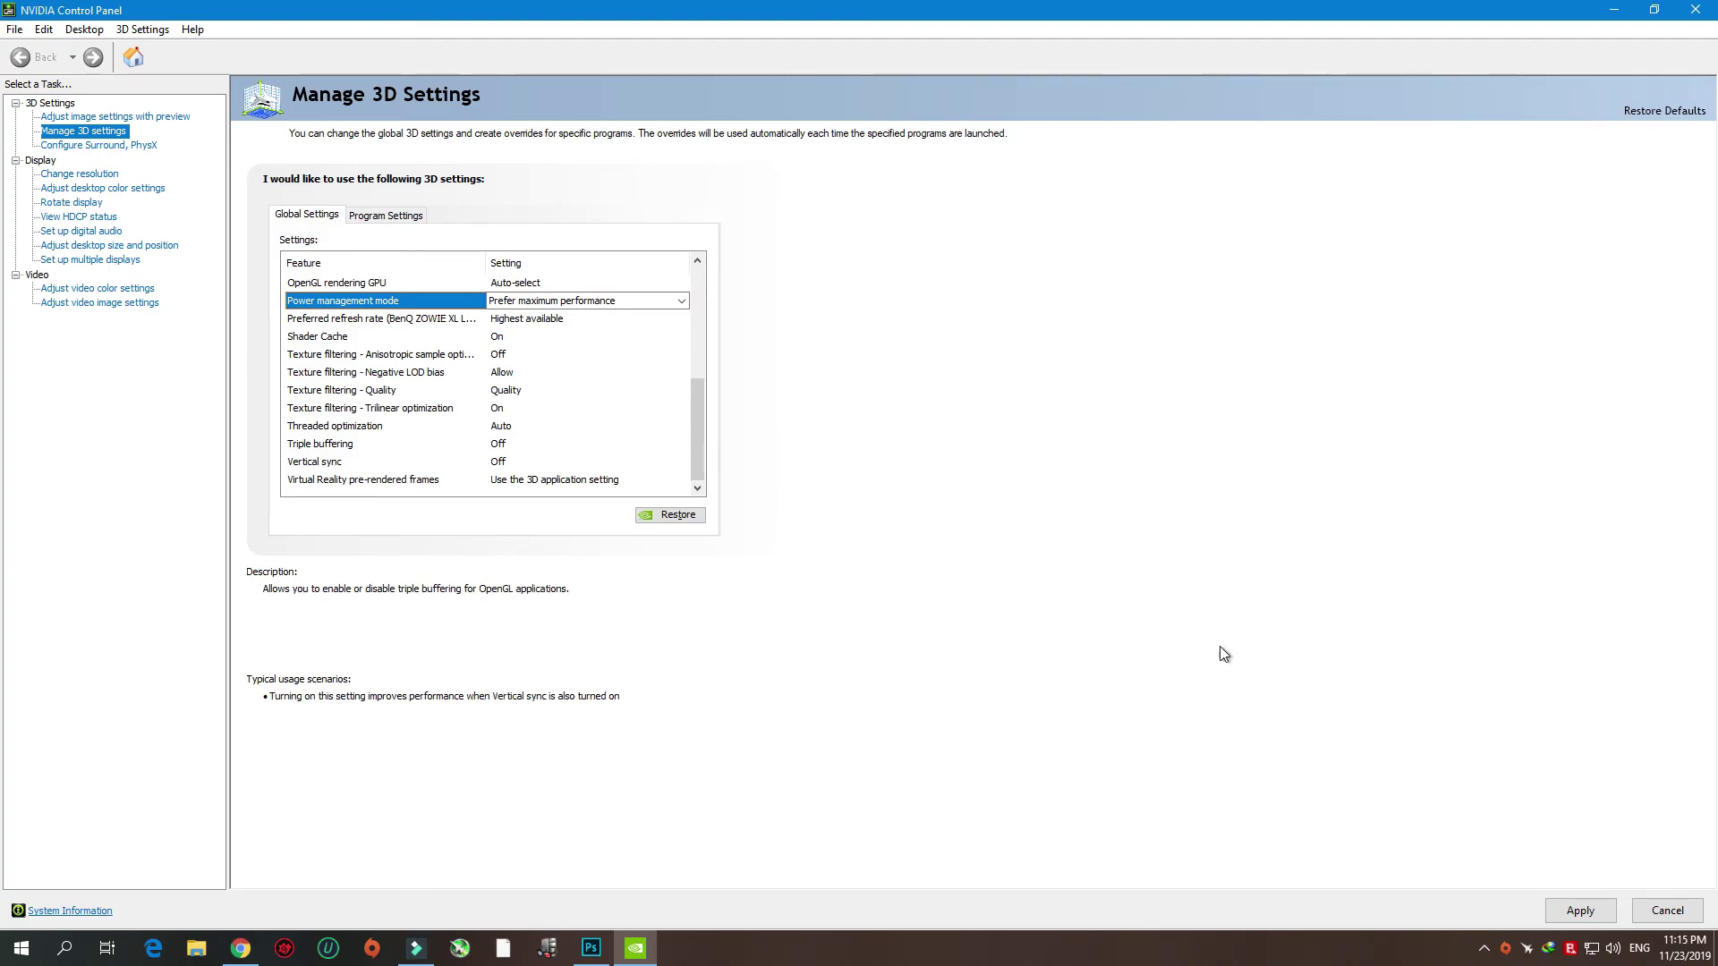
pyautogui.click(1574, 912)
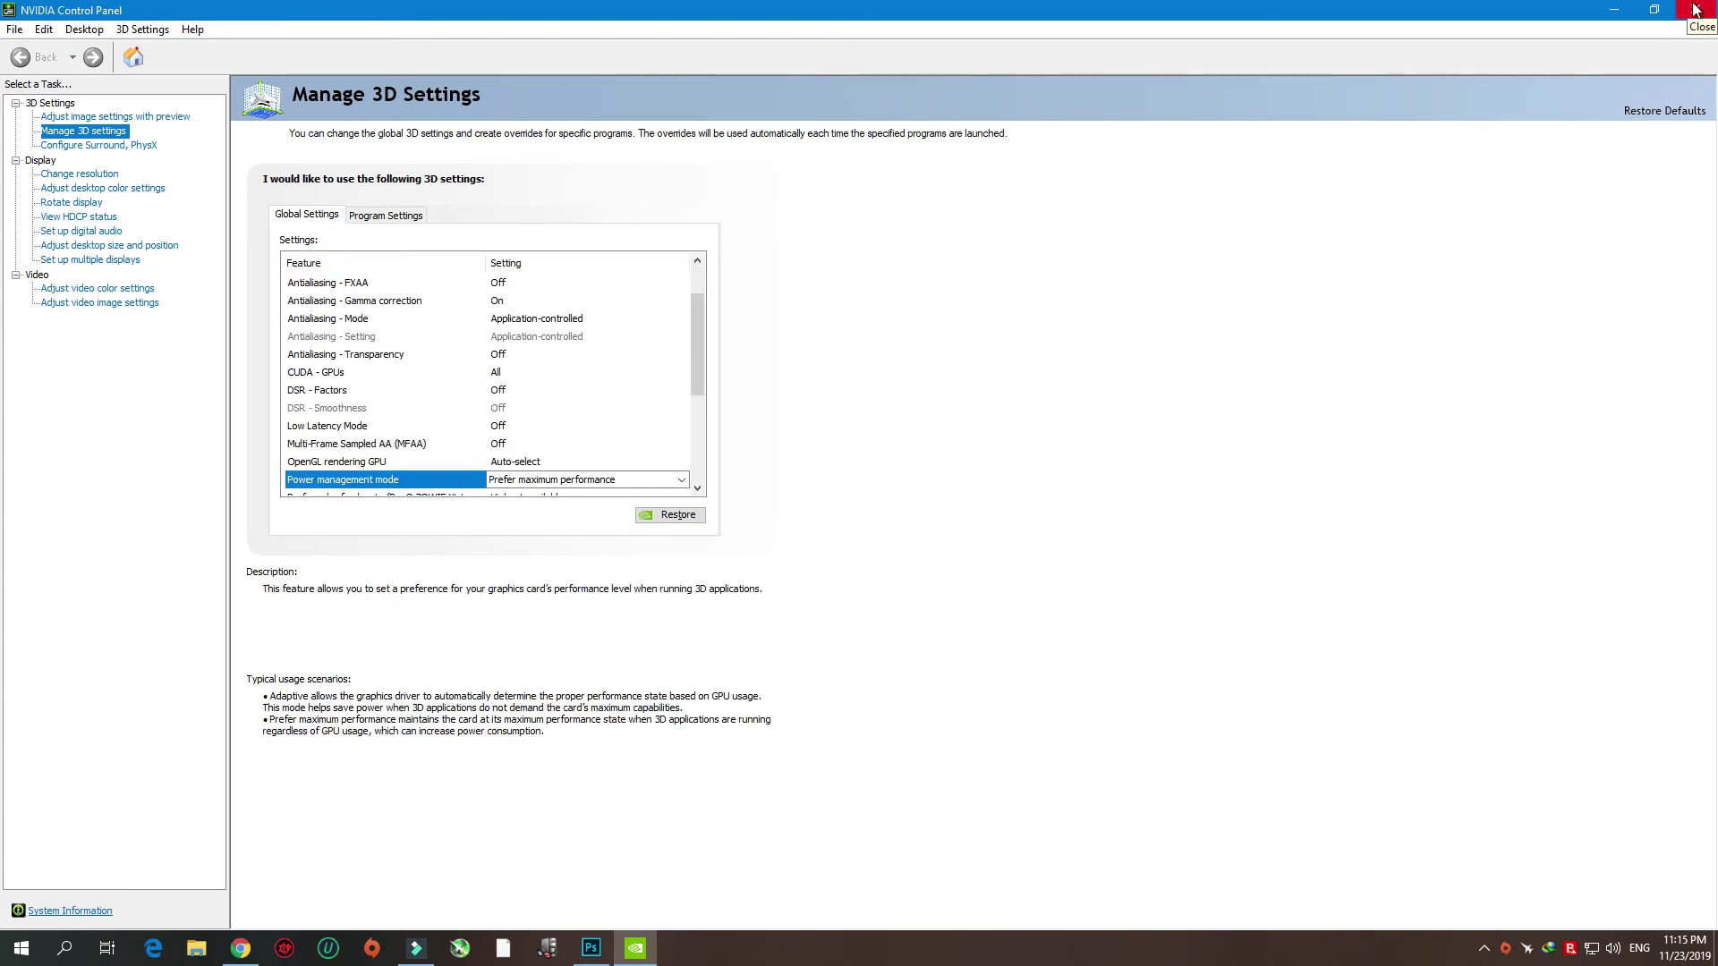
pyautogui.click(1696, 9)
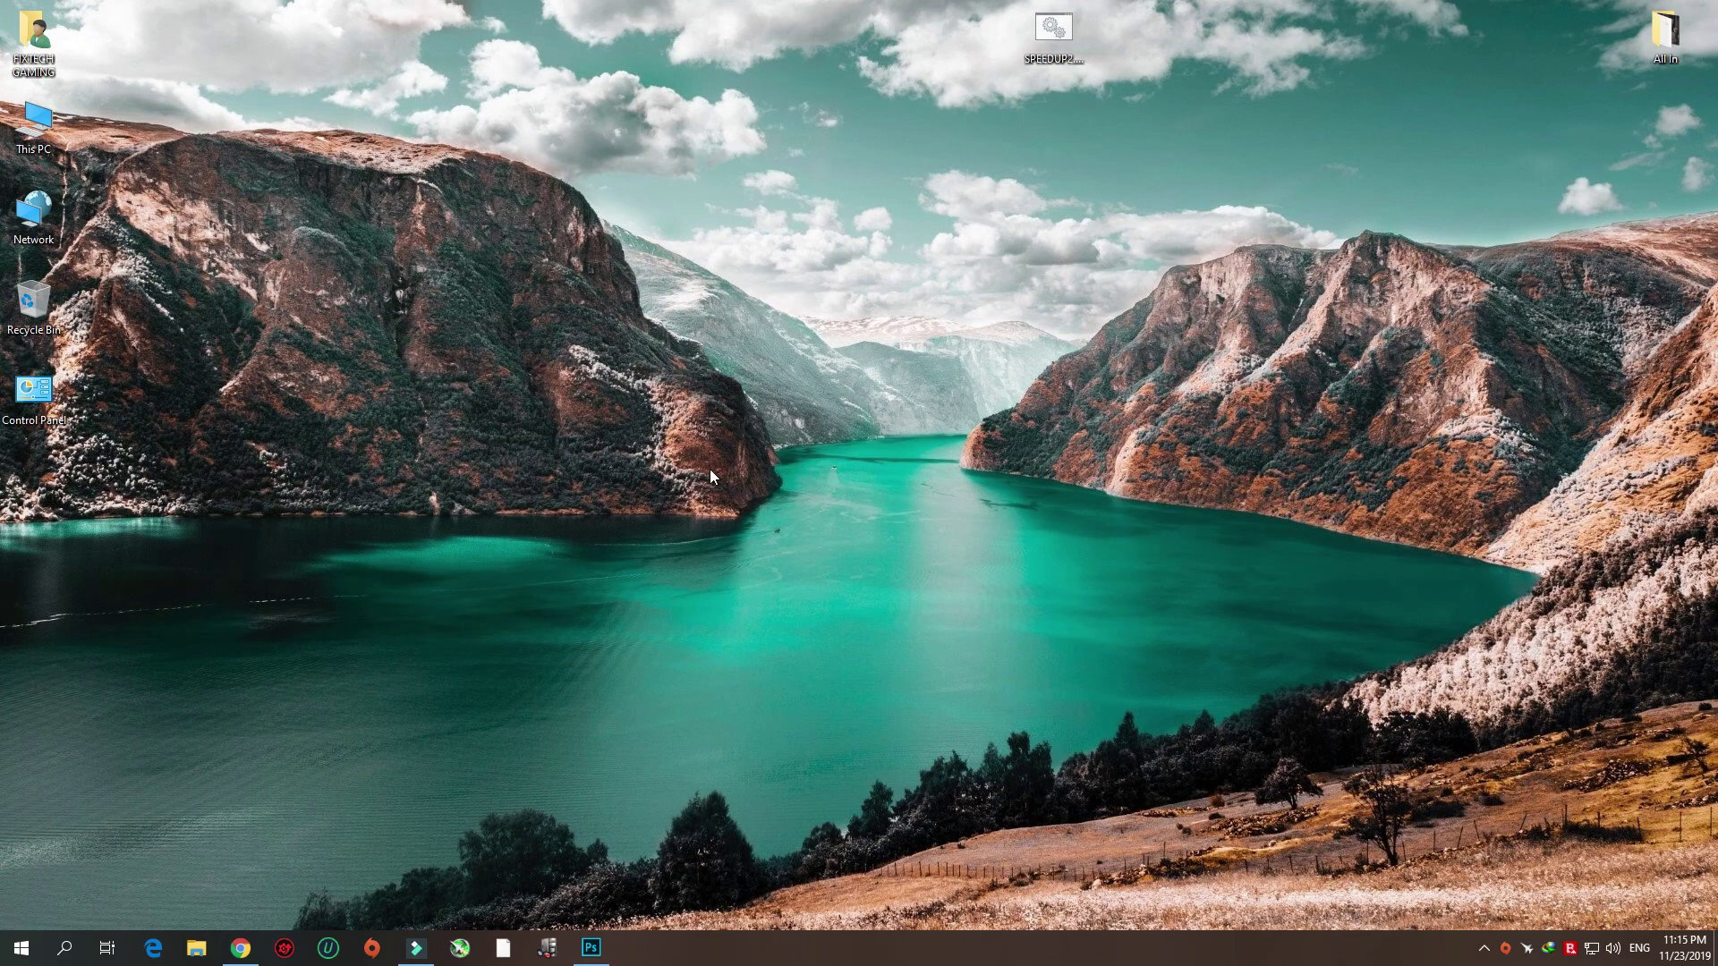